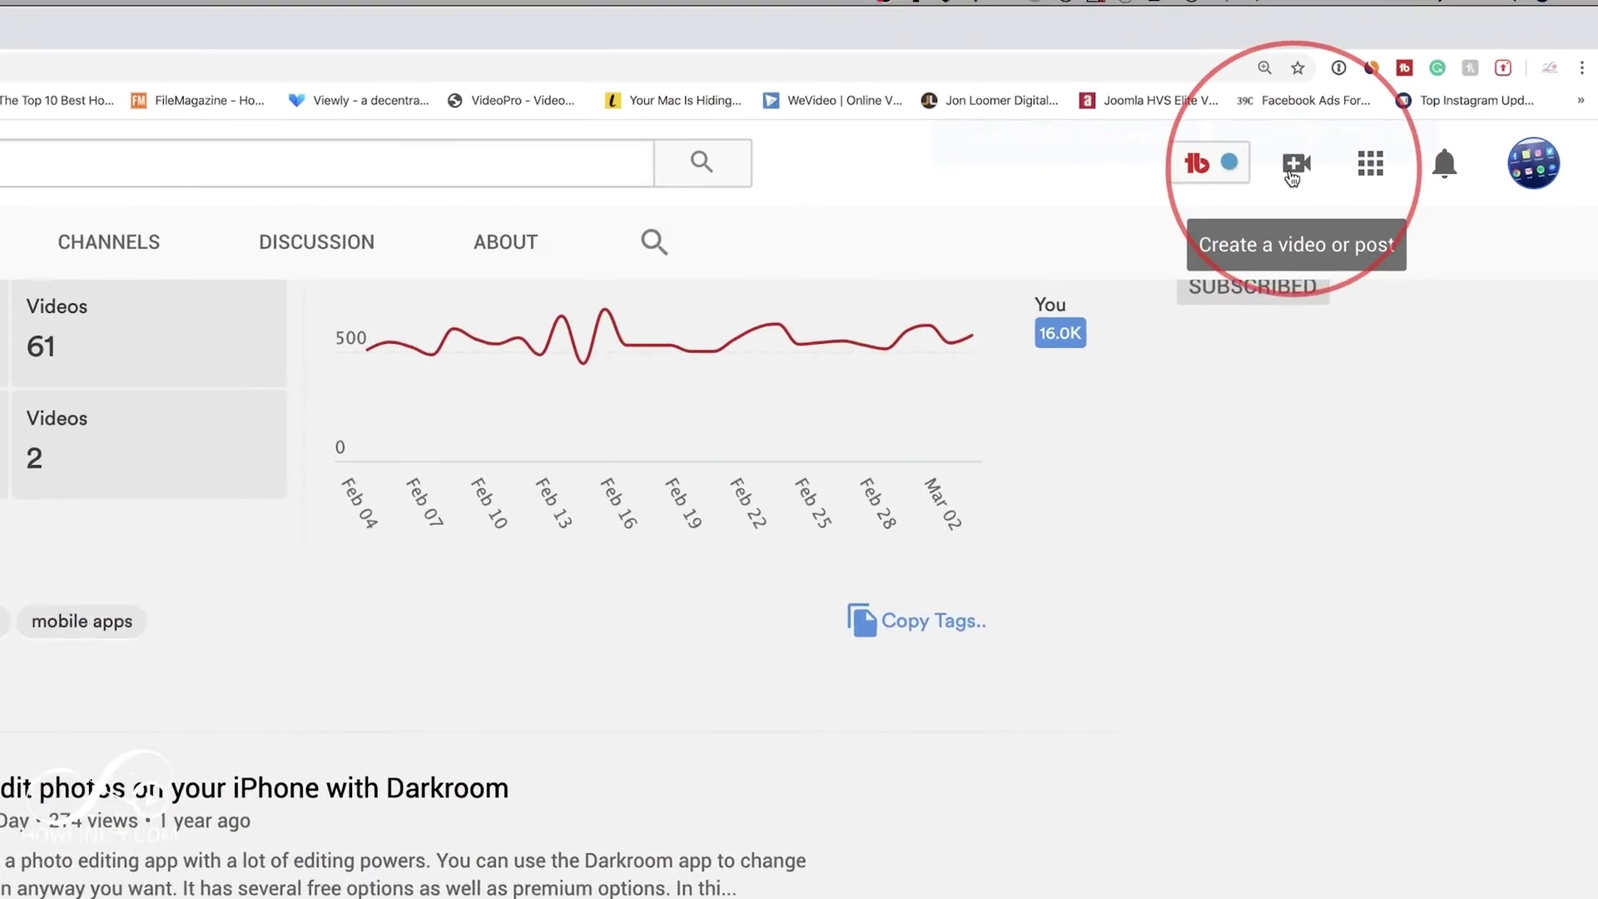
- Open the Create (camera with plus) menu from the channel page's top bar
left_click(1222, 202)
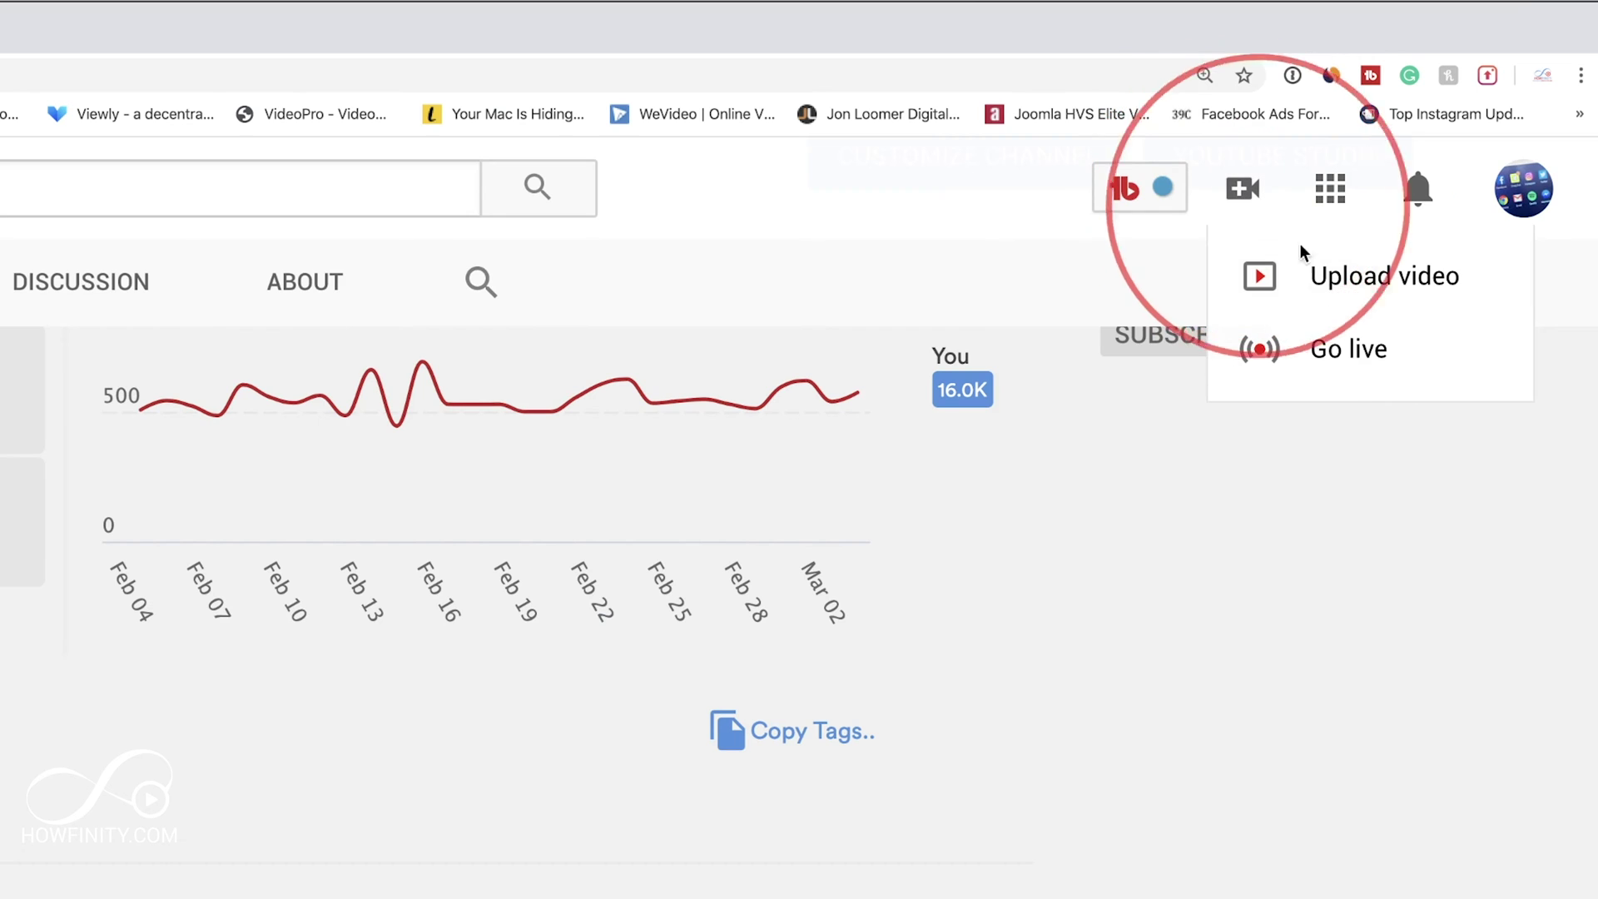
- Upload 'How to Learn to Code - SoloLearn Tutorial.mp4' and bring up its Details form
left_click(1335, 288)
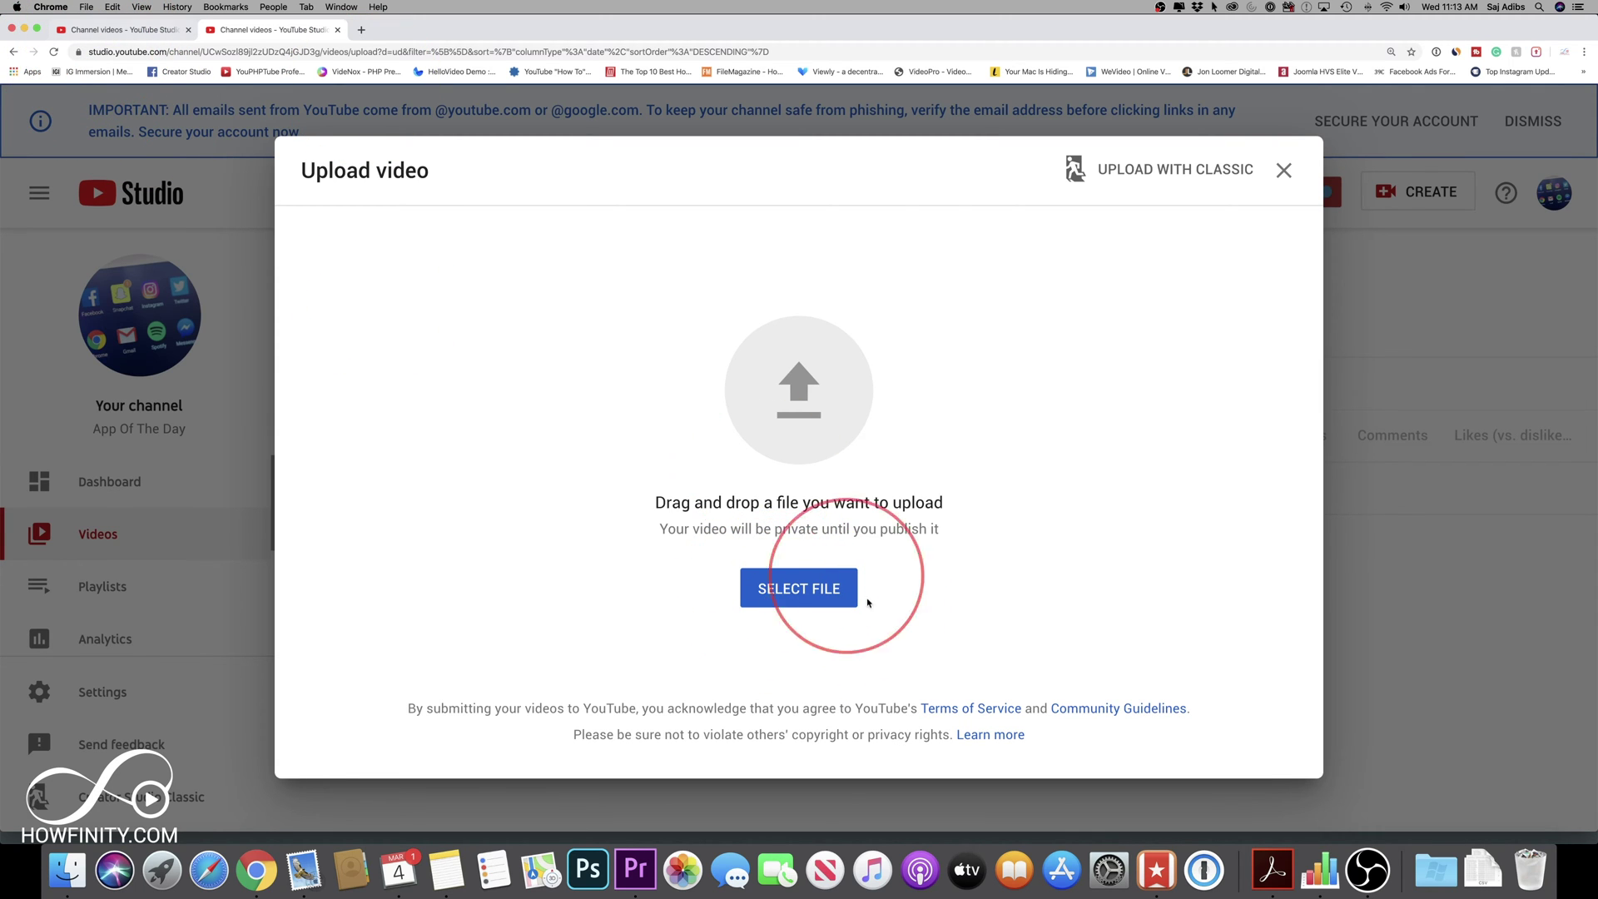
left_click(119, 32)
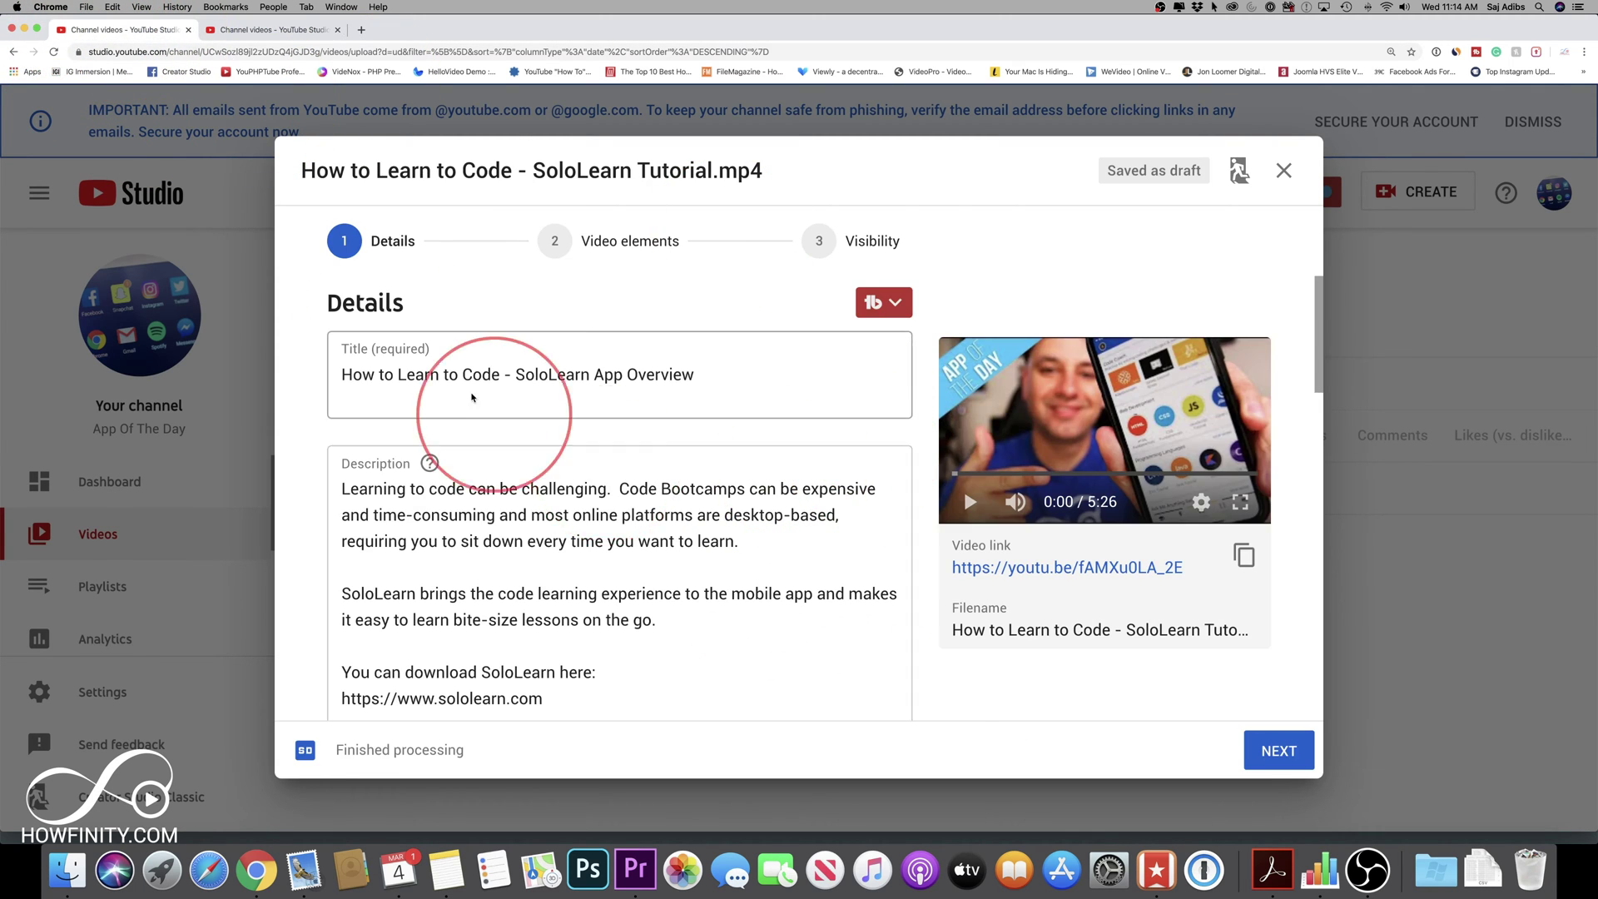
- Review the Details form and advance the upload to the Video elements step
scroll(447, 371, "down", 15)
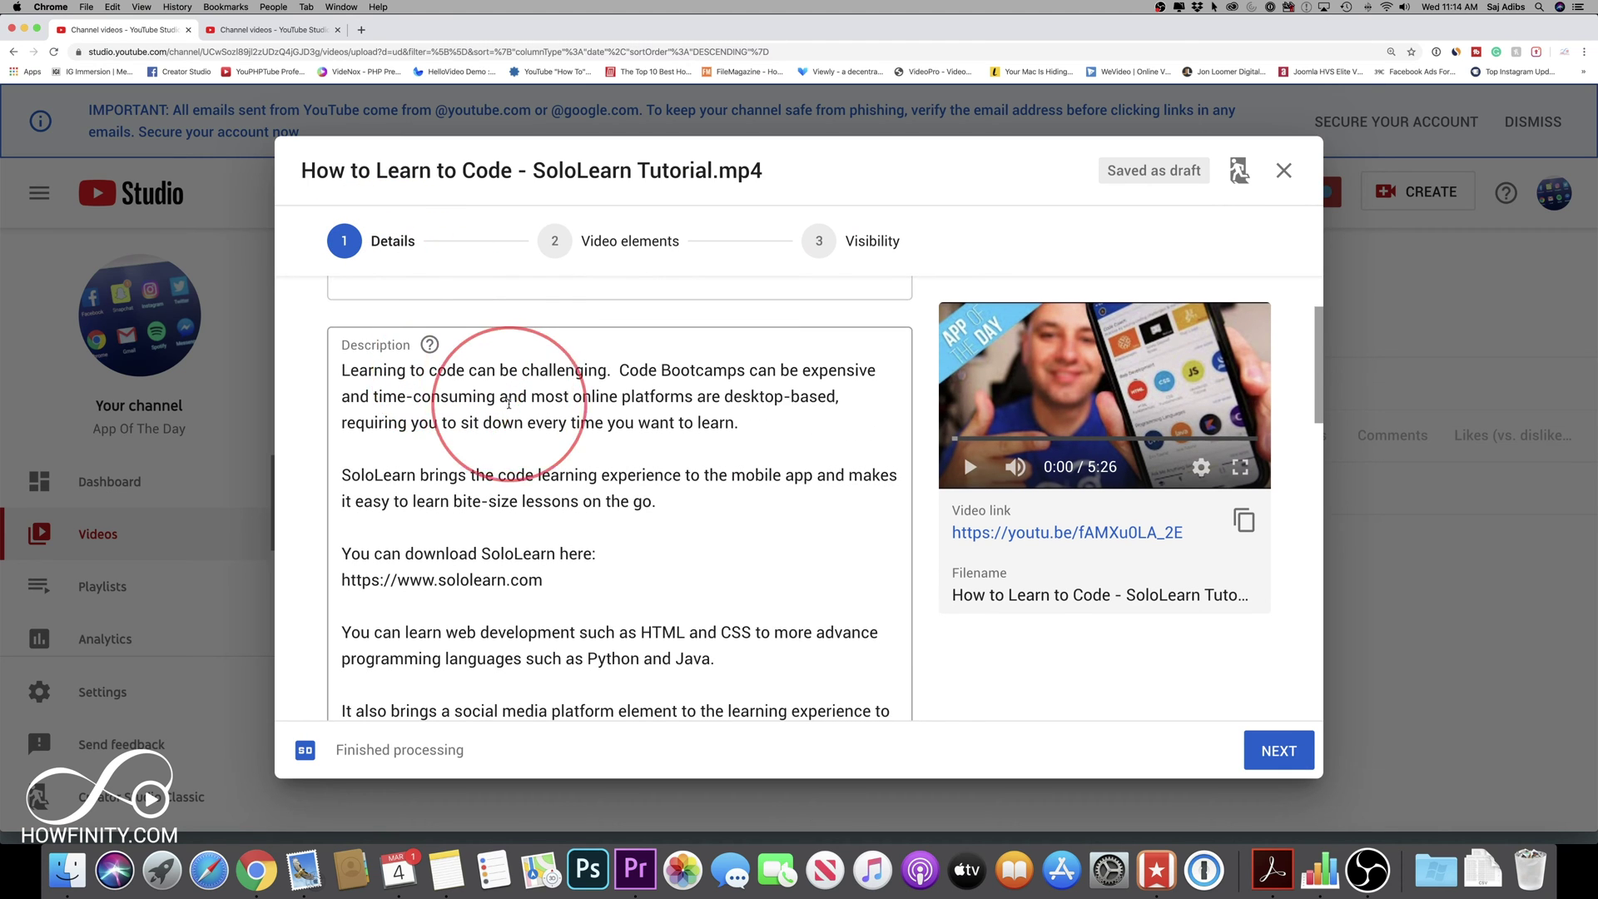
scroll(510, 403, "down", 5)
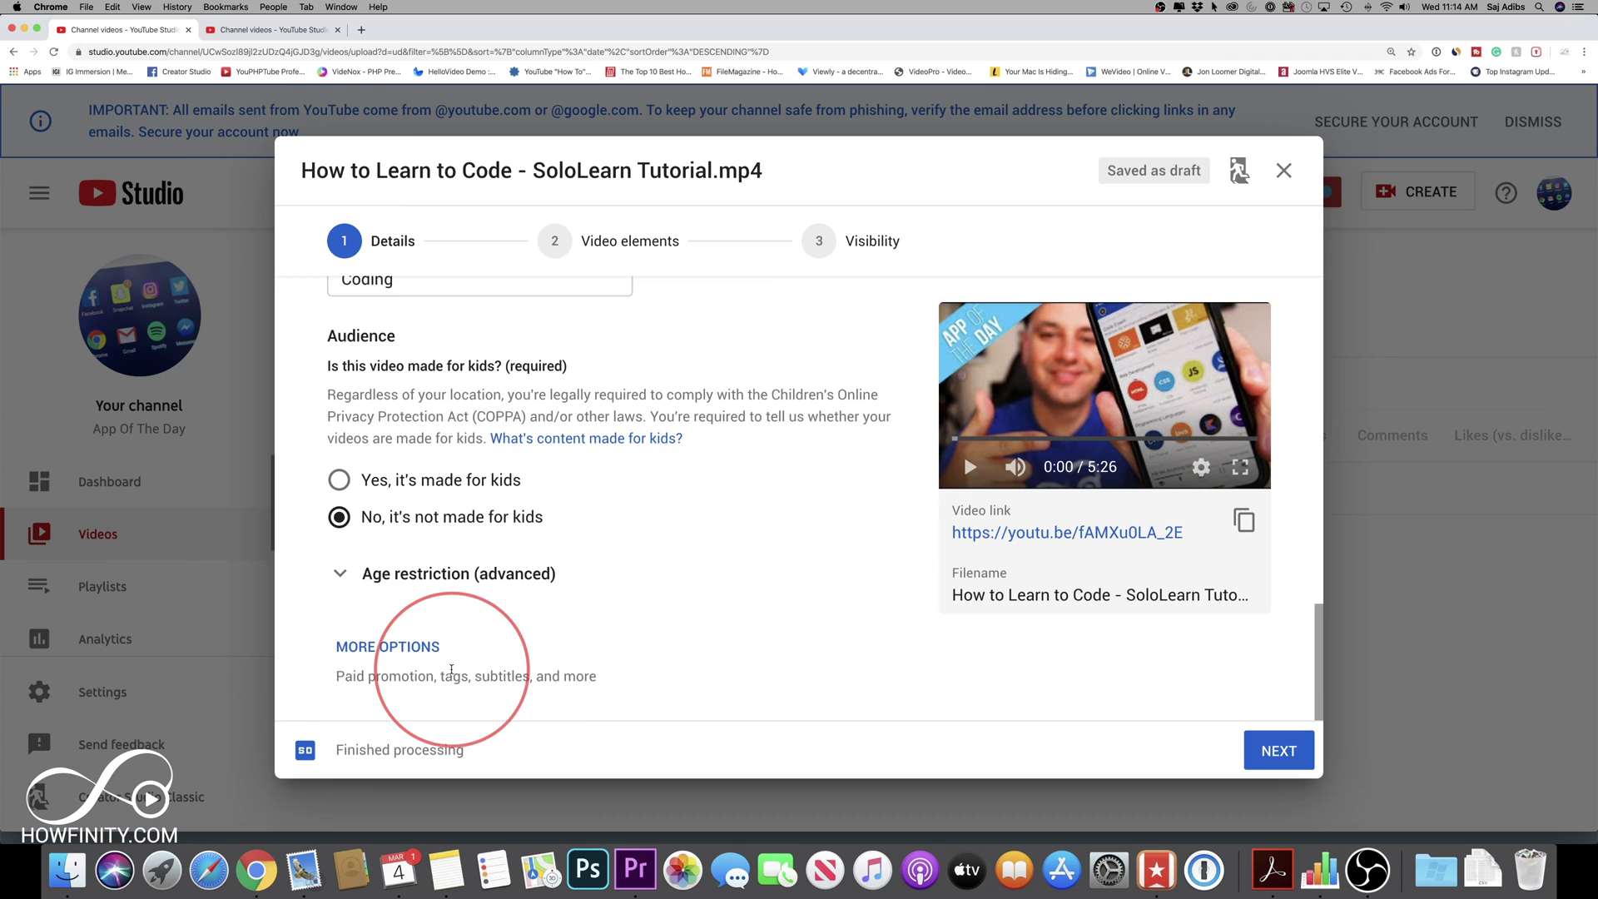
left_click(1276, 751)
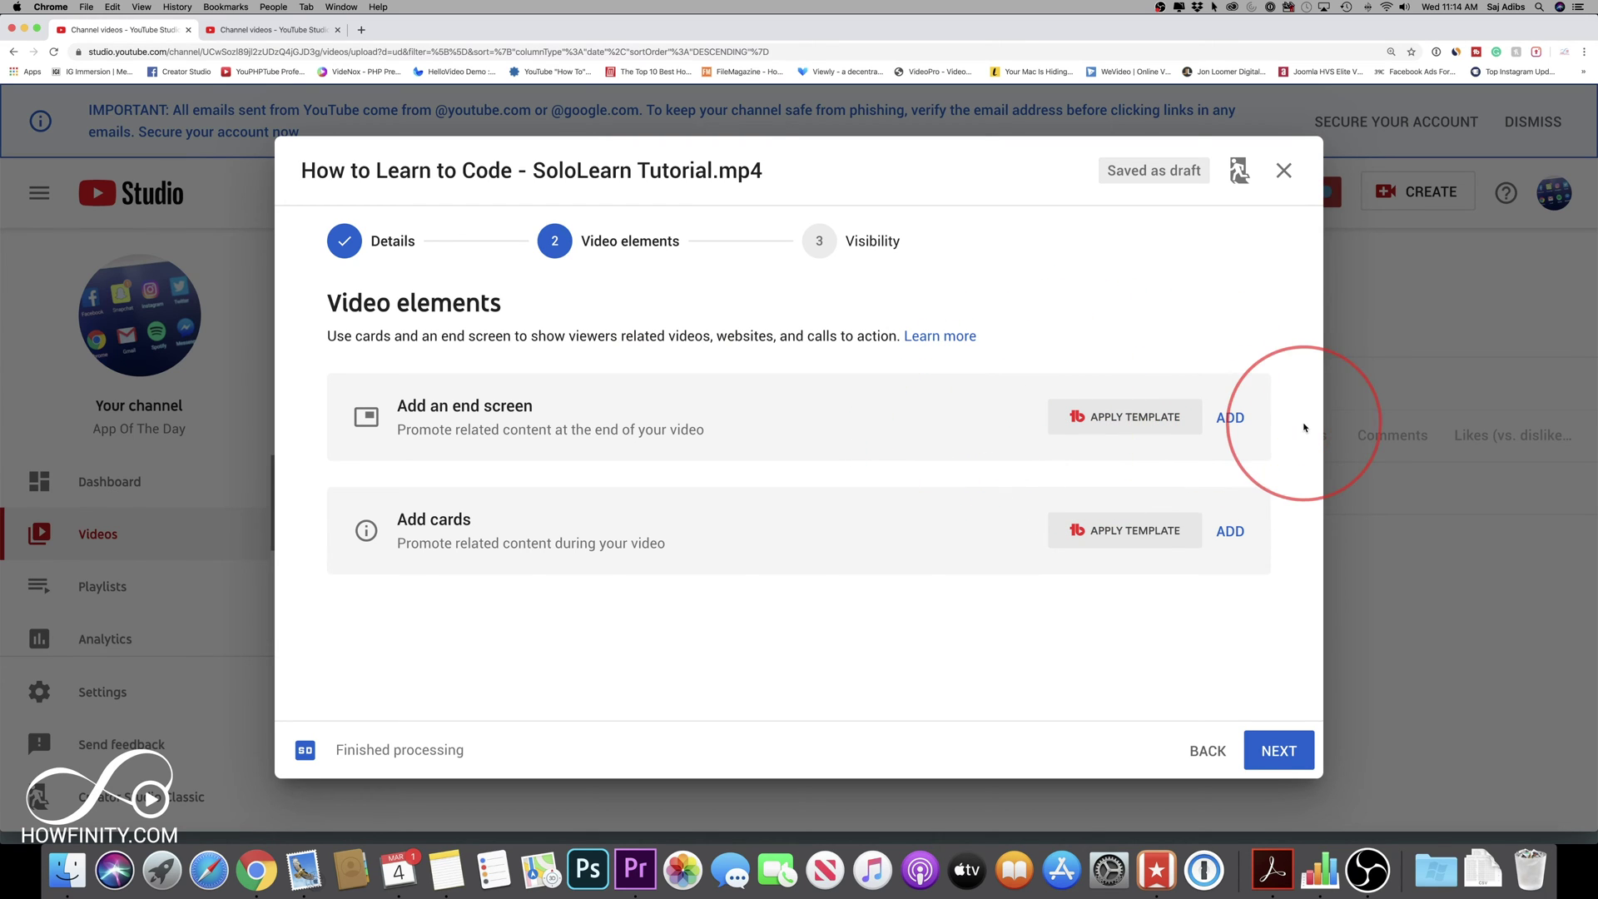
left_click(1231, 419)
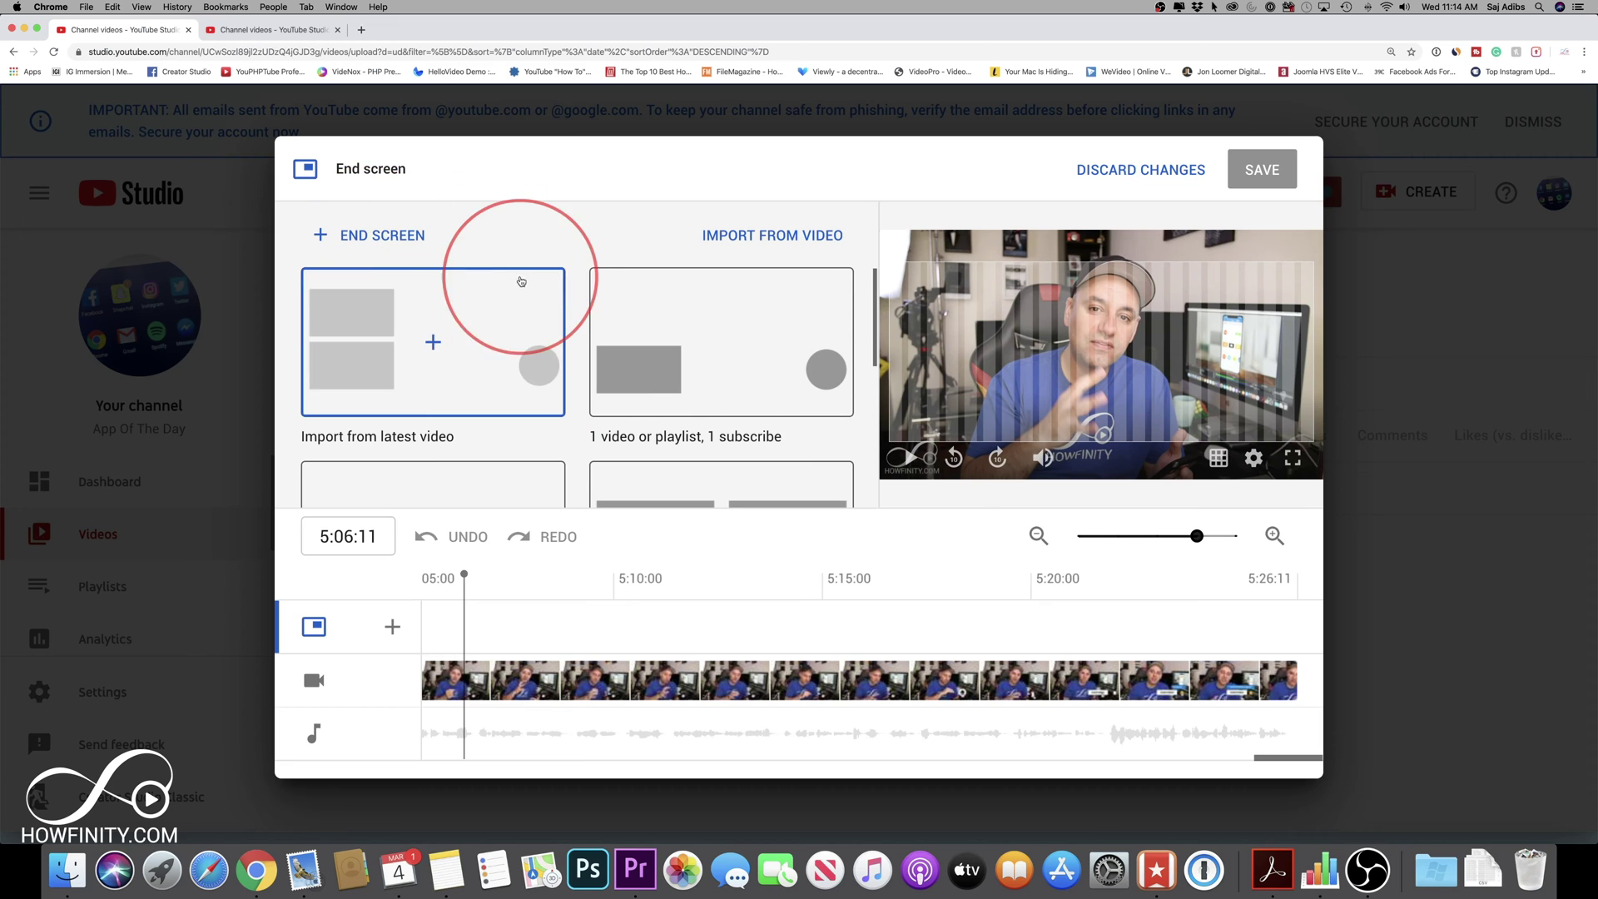
left_click(1131, 203)
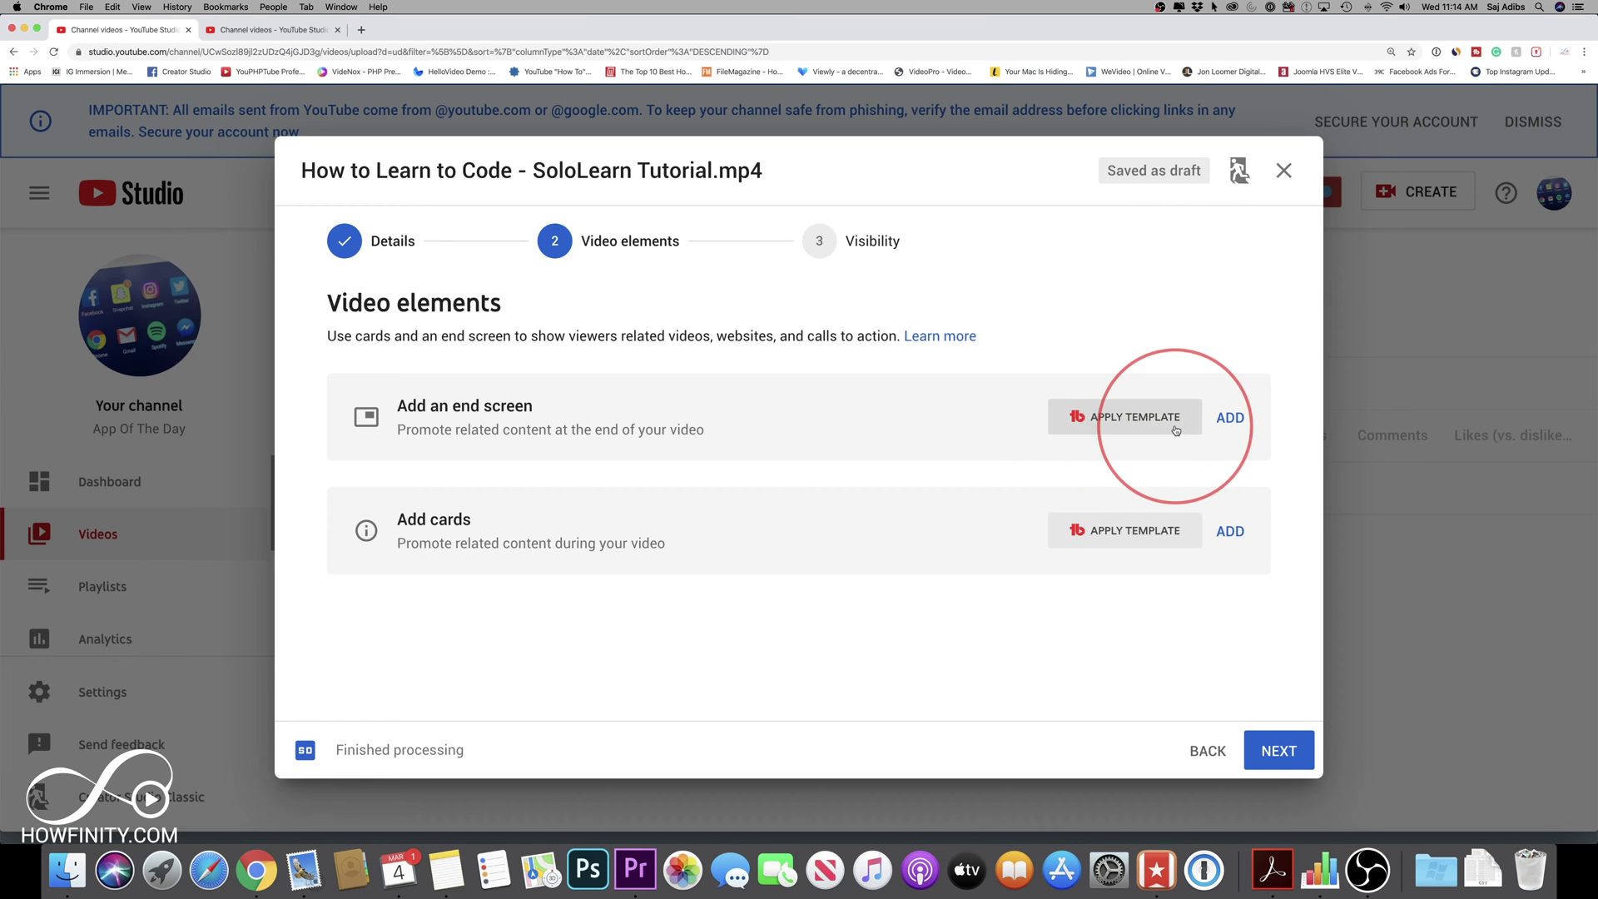
left_click(1230, 418)
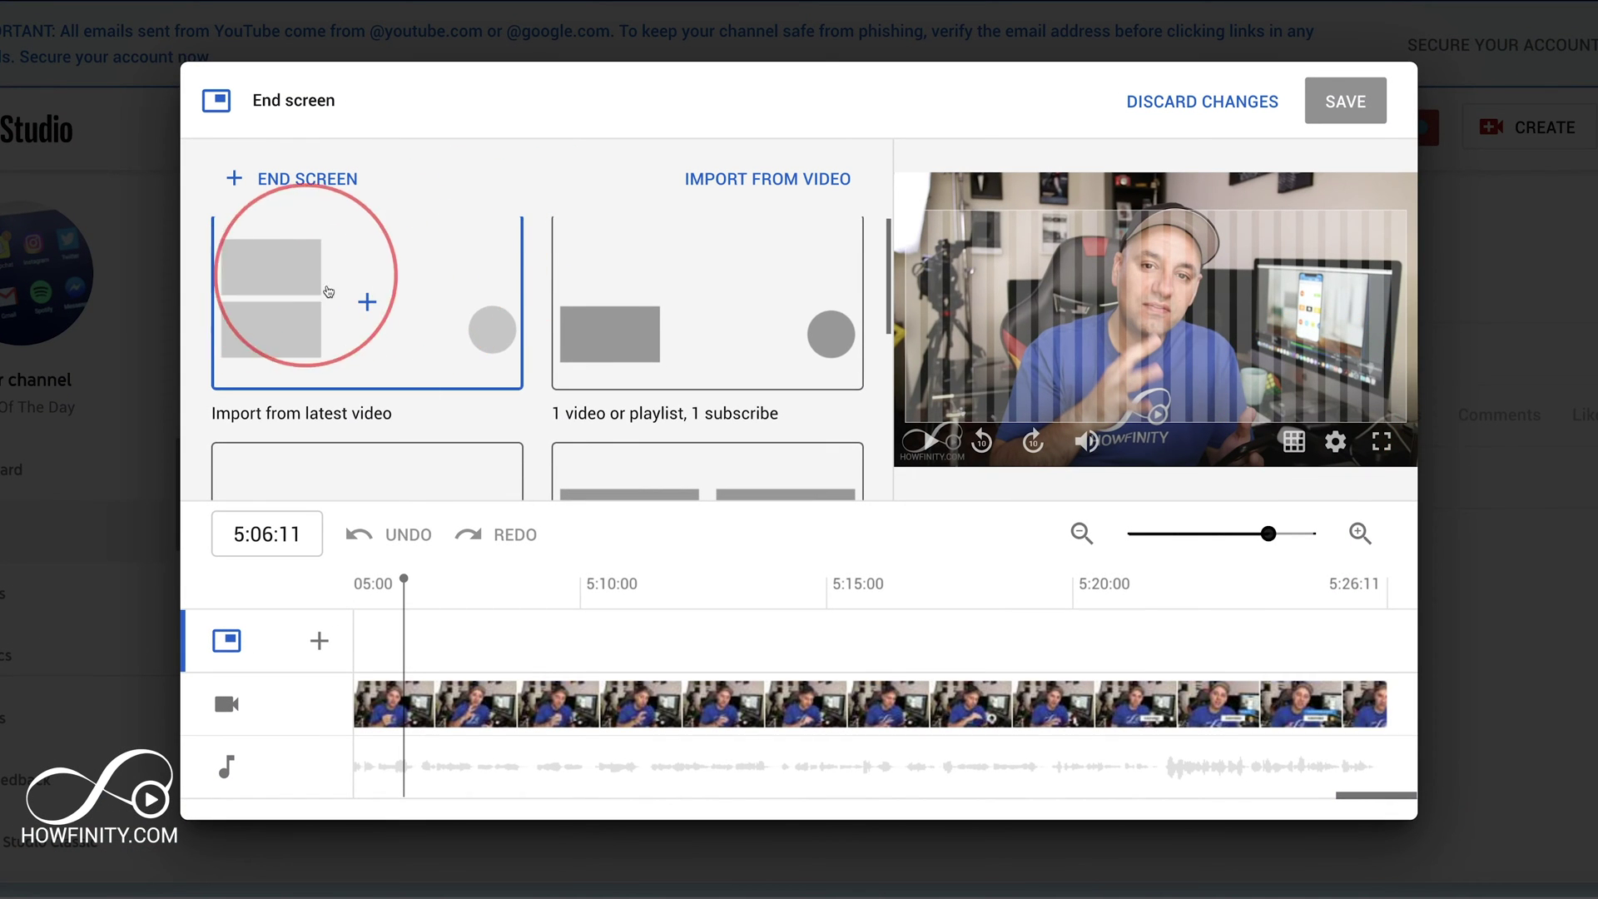
- Browse the end screen templates and apply the Import from latest video layout
scroll(332, 286, "down", 1)
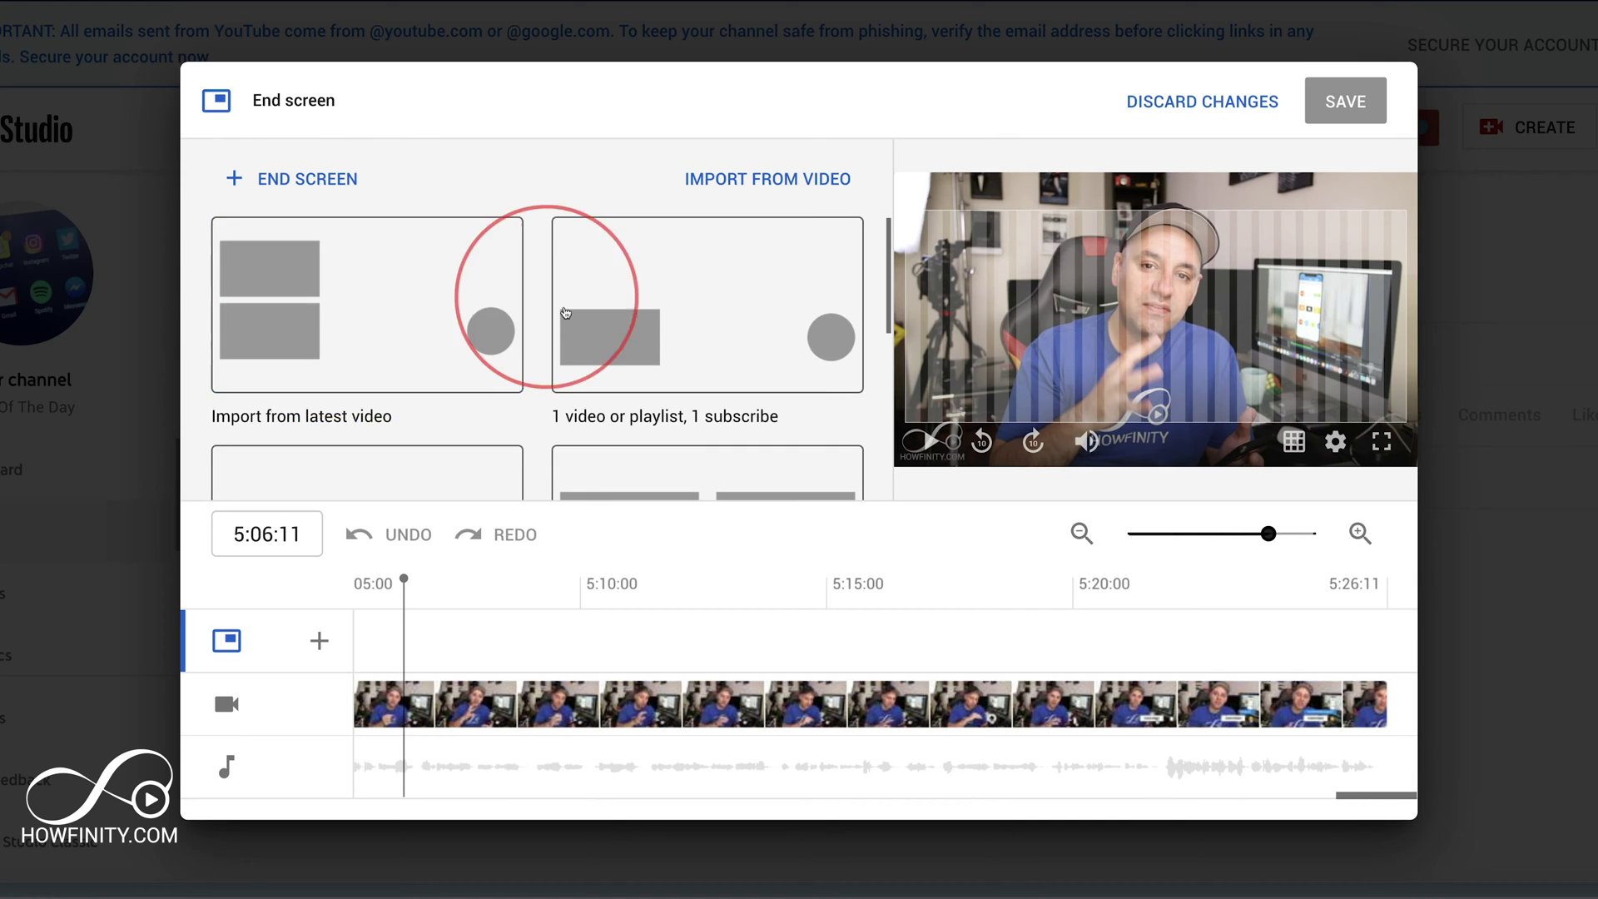
scroll(549, 310, "down", 3)
scroll(524, 300, "down", 3)
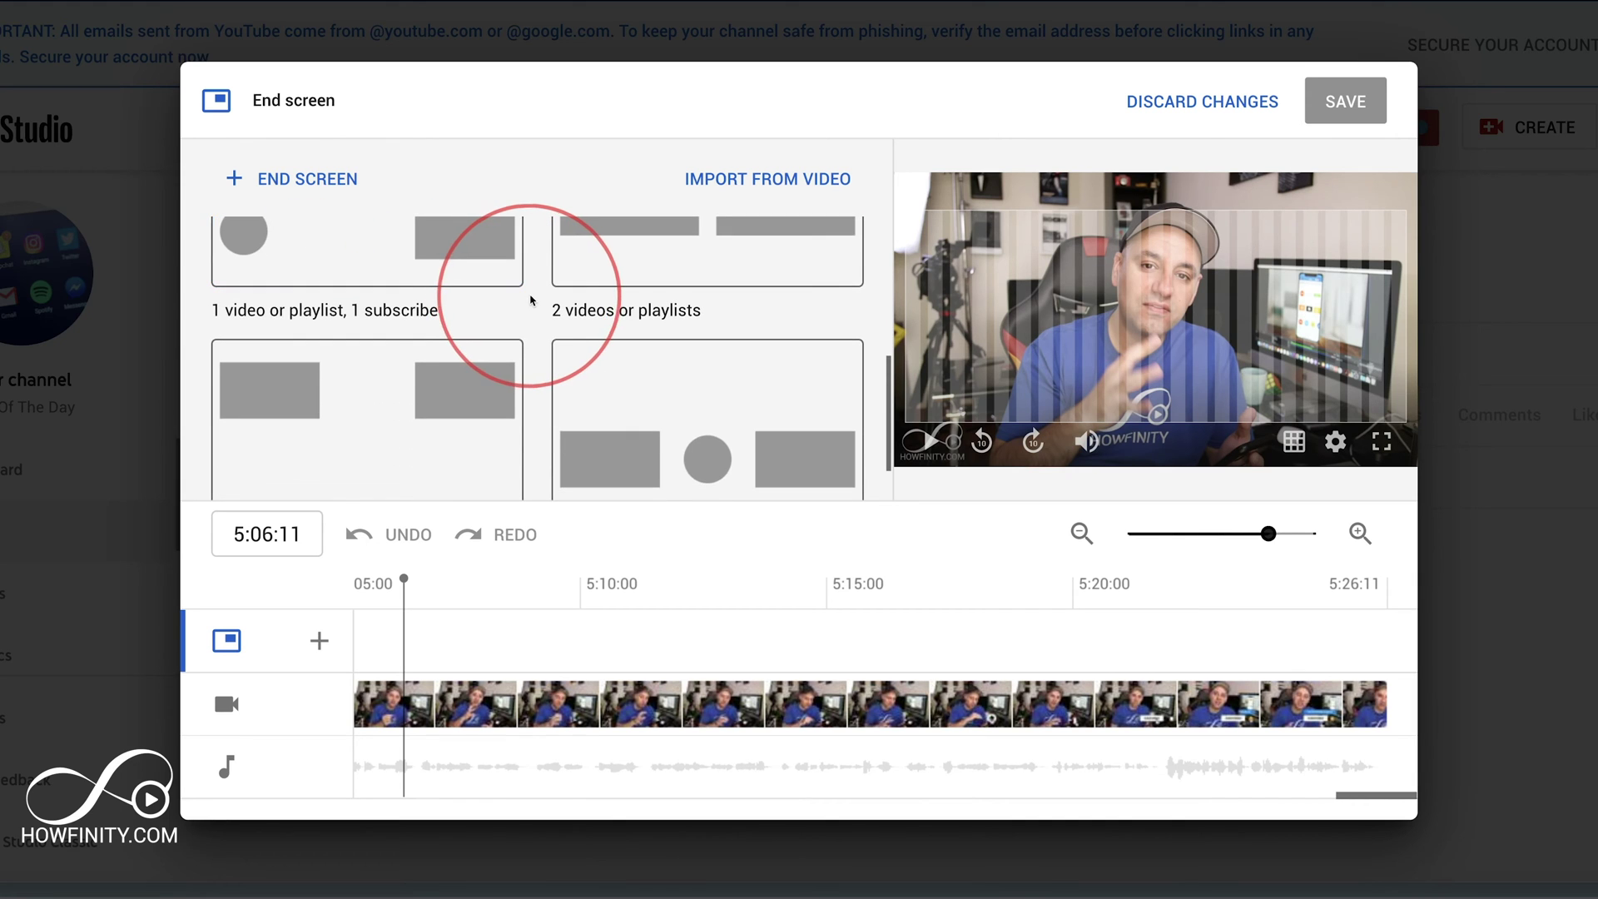
scroll(531, 301, "up", 5)
scroll(530, 301, "down", 4)
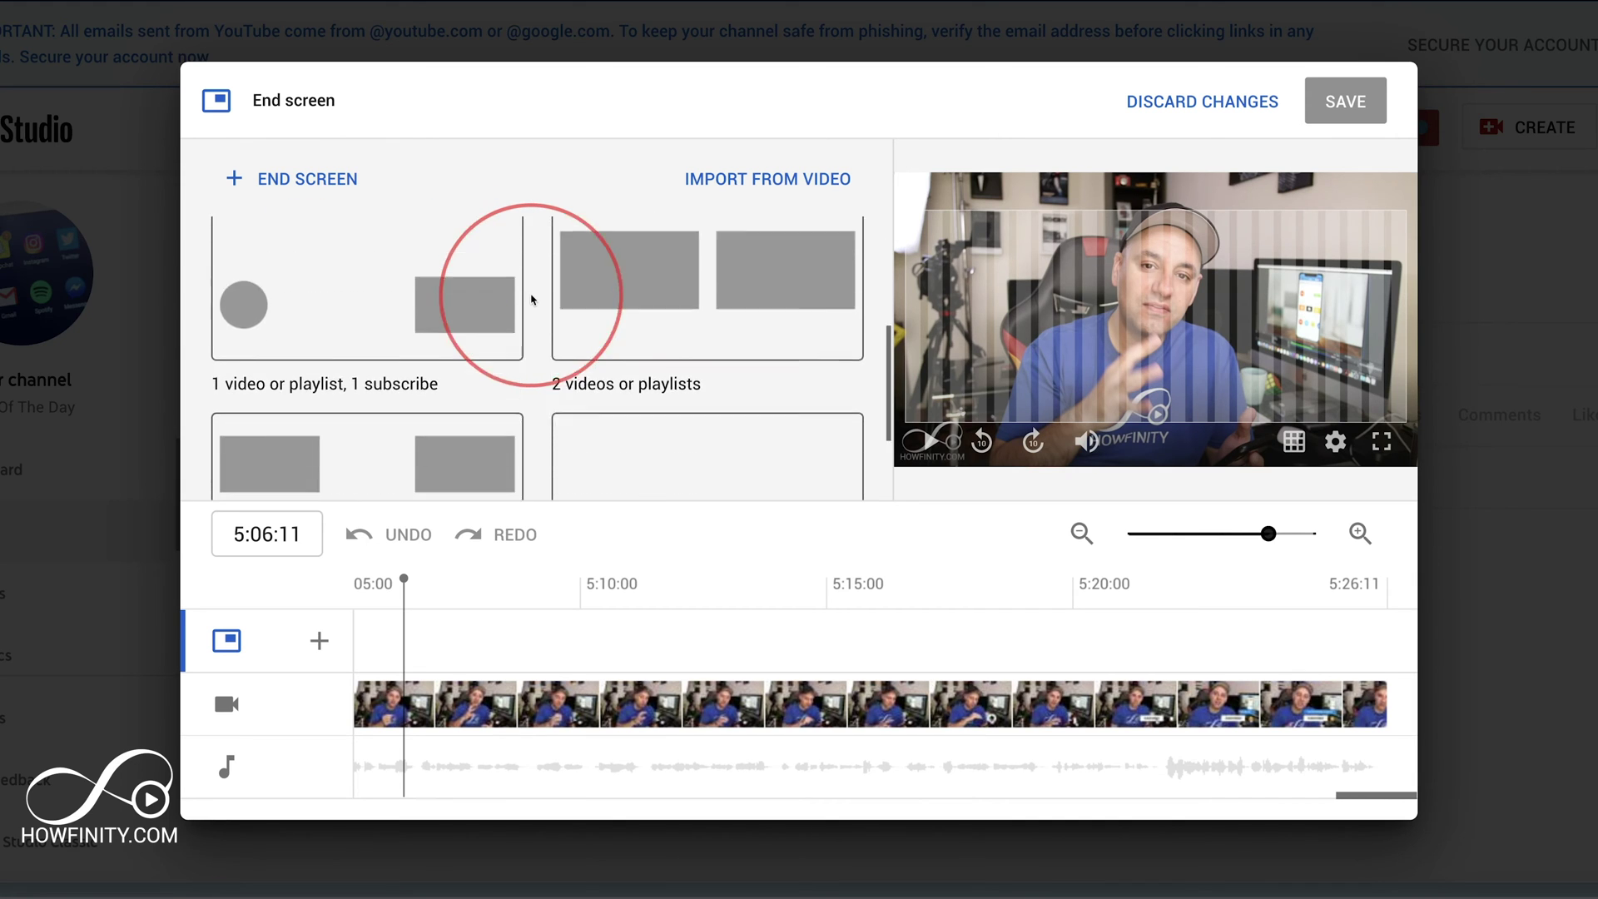
scroll(531, 300, "up", 2)
scroll(531, 300, "up", 2)
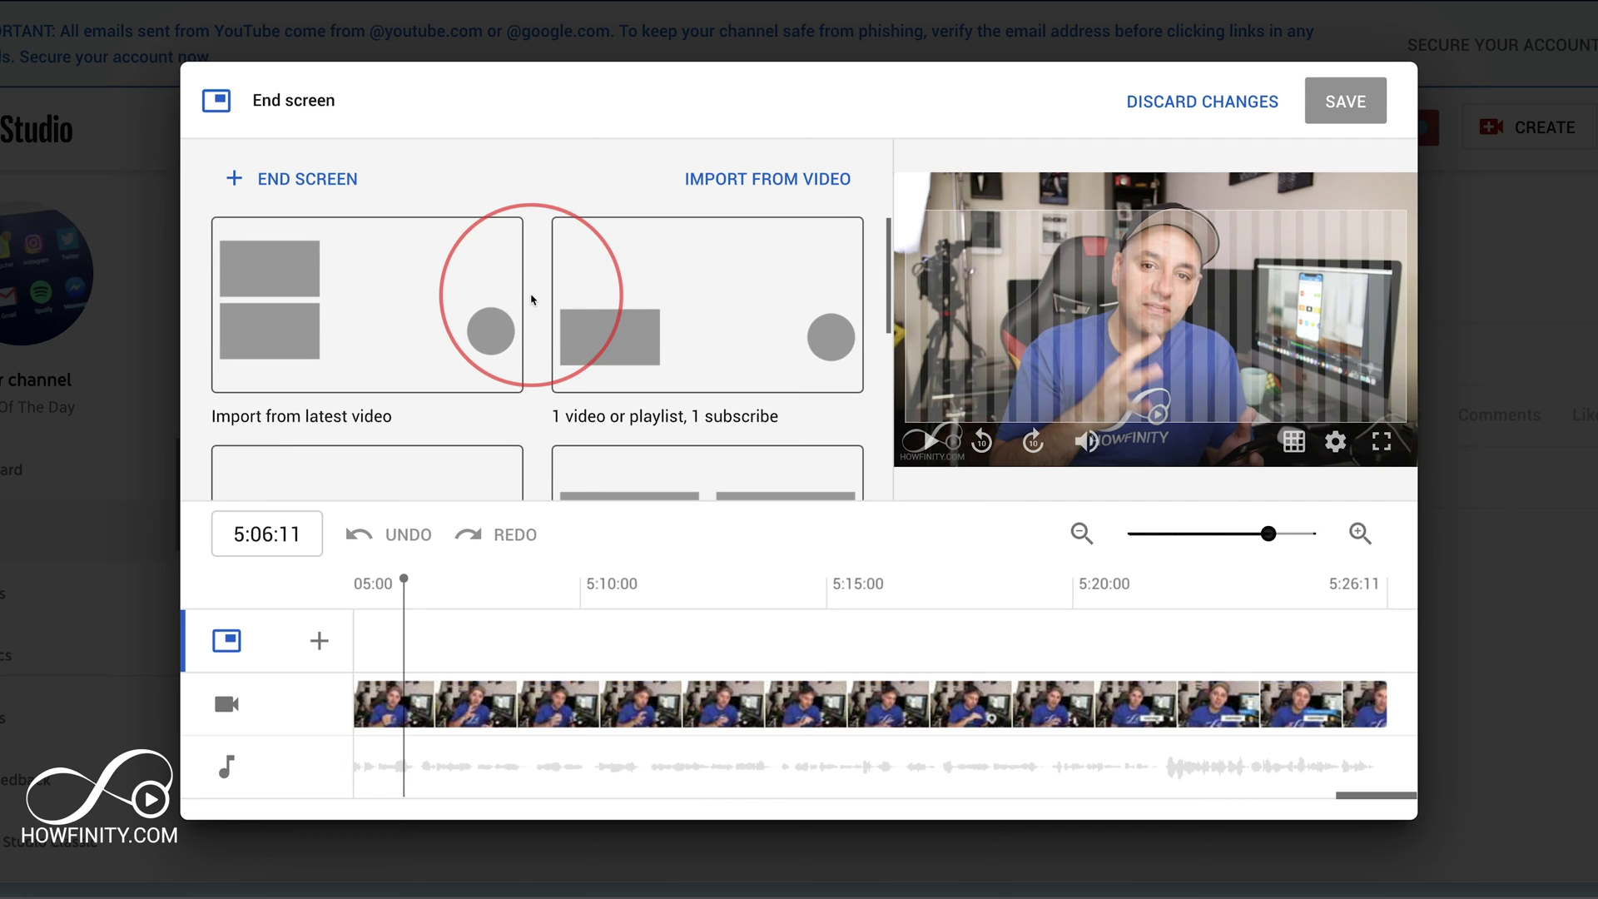
left_click(391, 308)
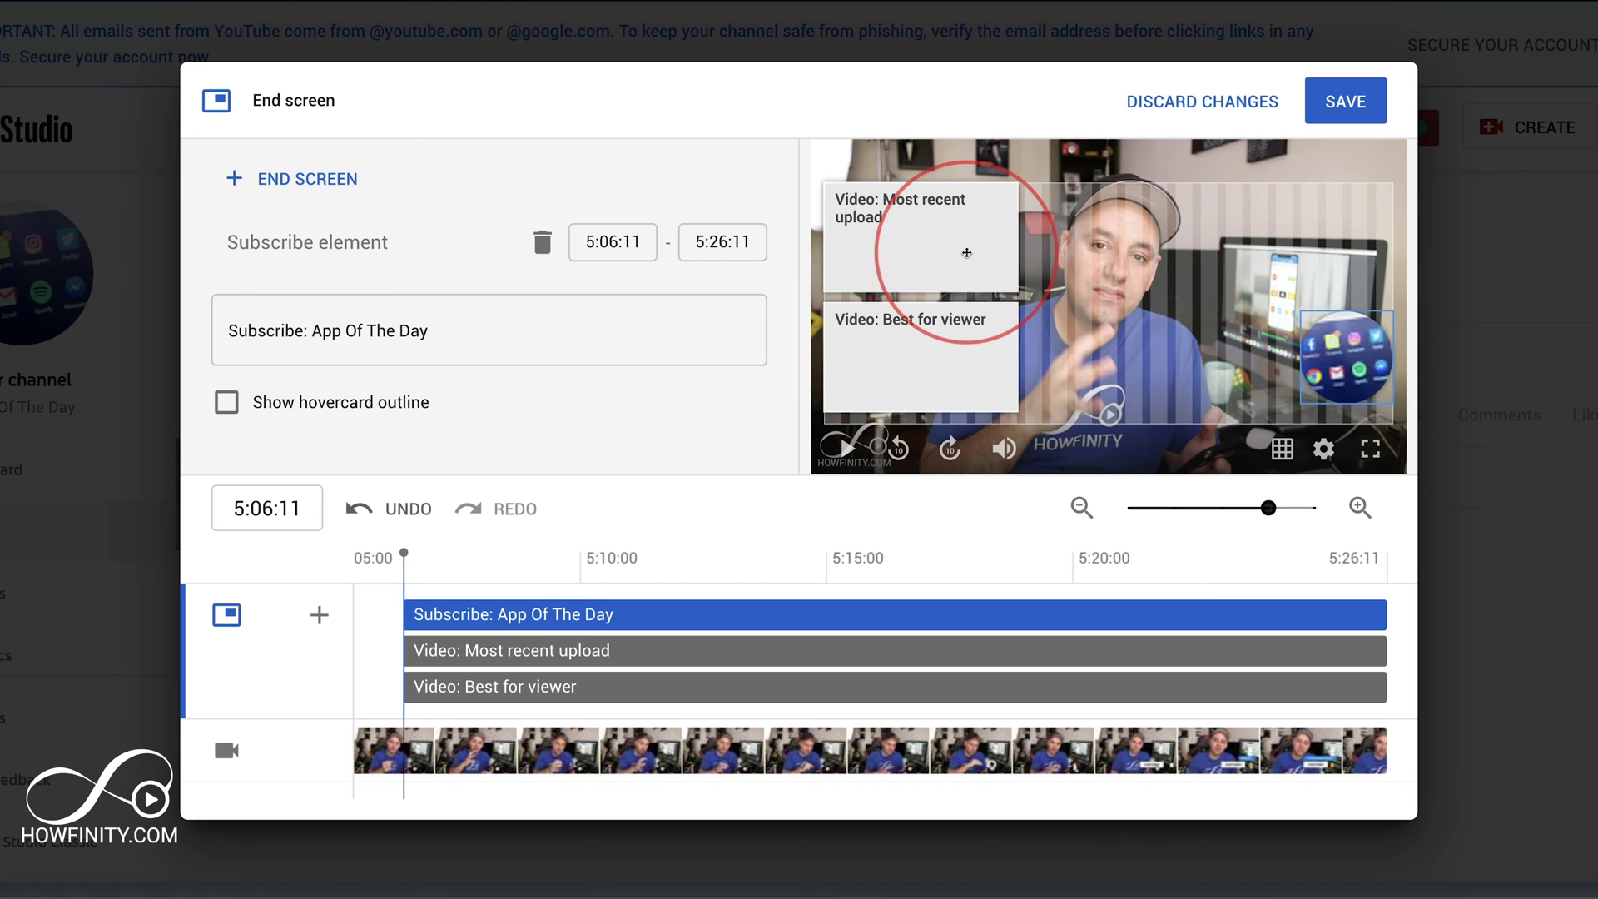
- Inspect the imported Most recent upload and Best for viewer elements in the preview
left_click_drag(963, 275, 903, 263)
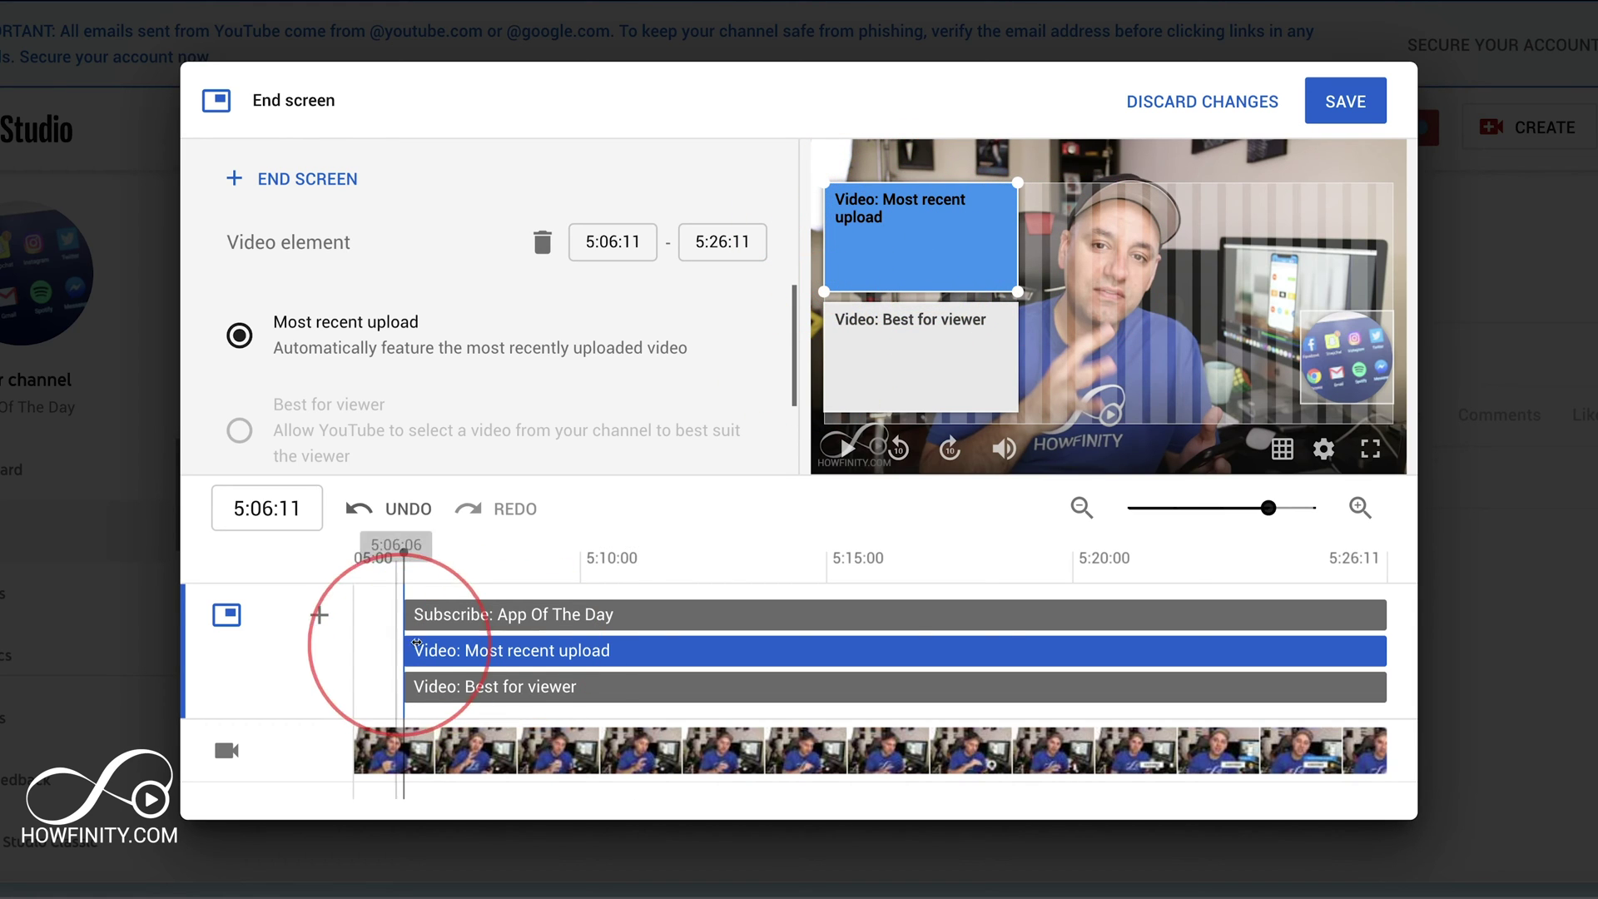
left_click(907, 339)
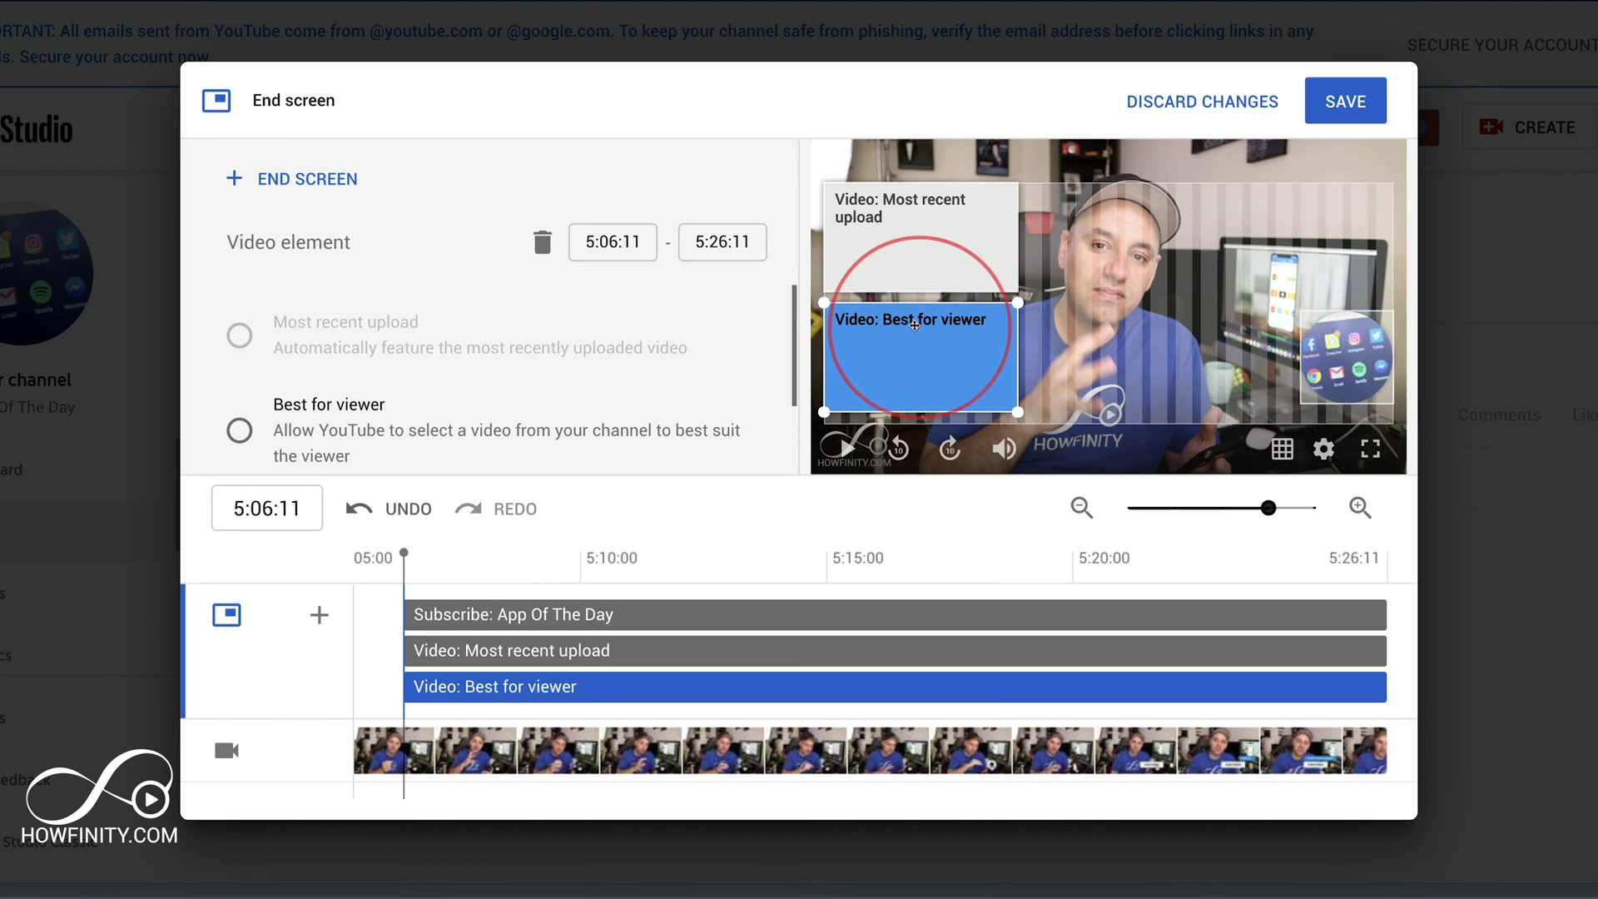
- Select the Most recent upload element and review its video options
left_click(909, 231)
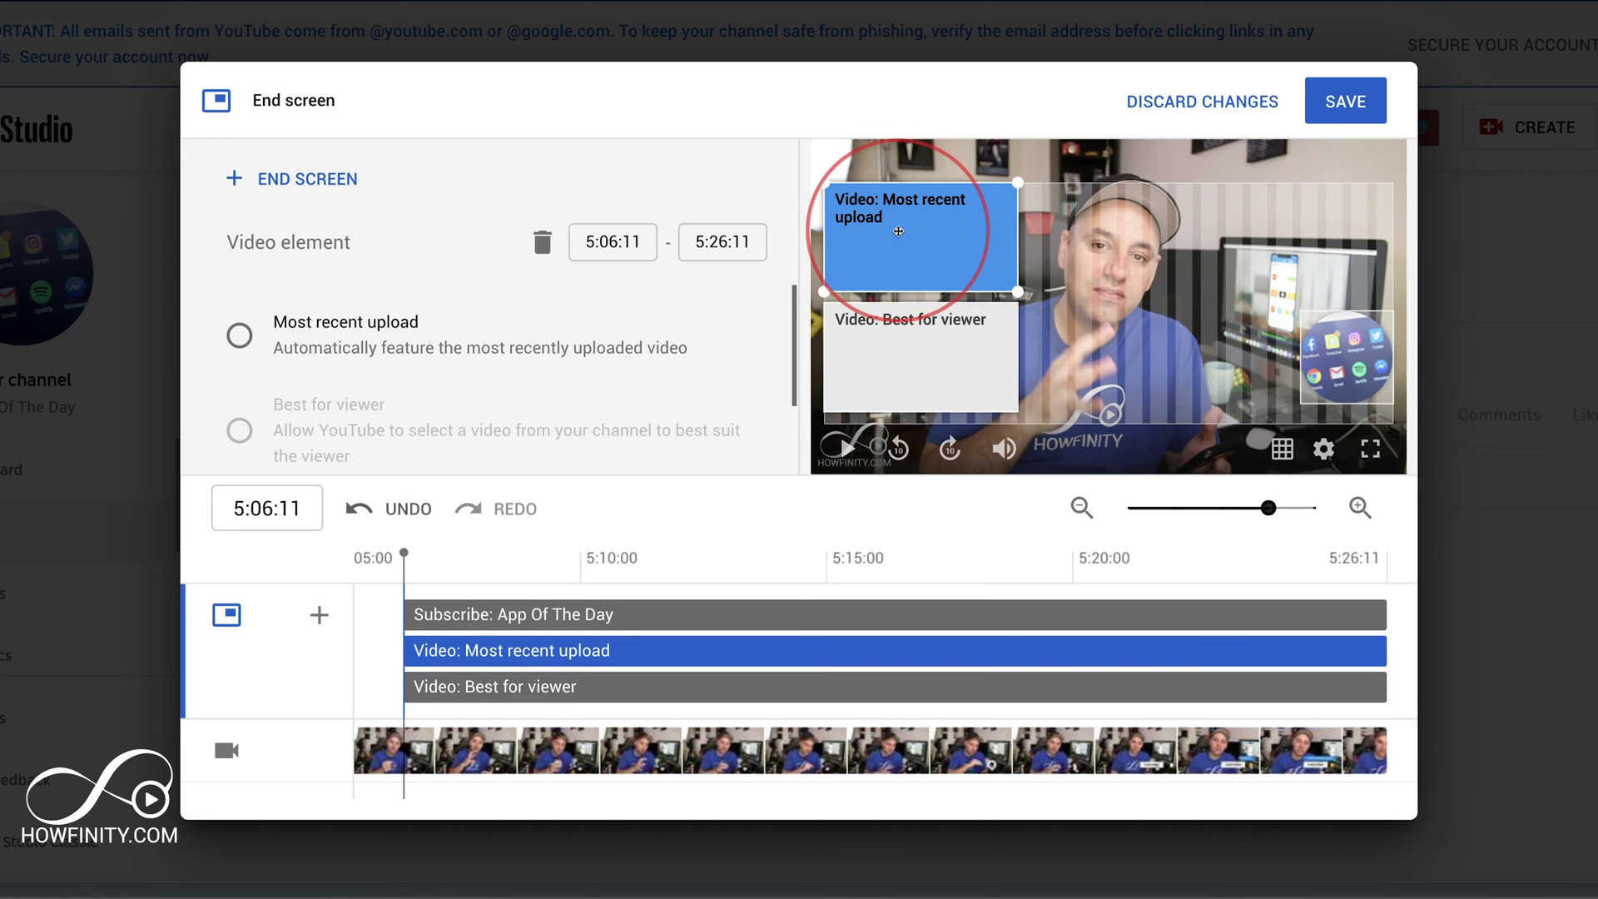
scroll(405, 308, "down", 1)
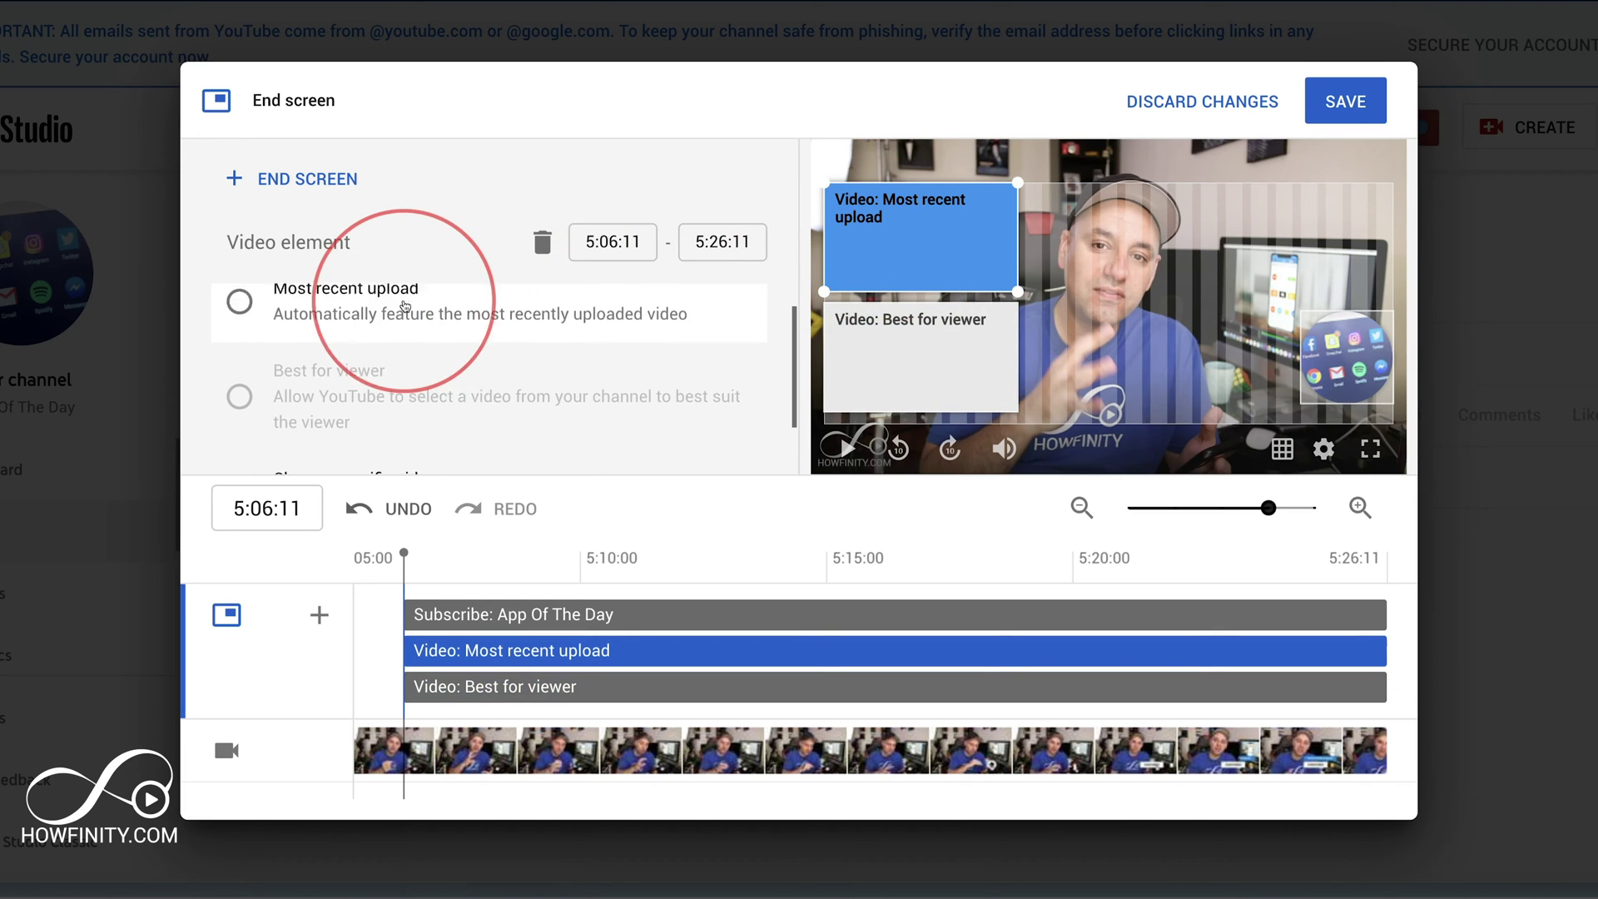
scroll(405, 306, "down", 2)
scroll(405, 306, "up", 2)
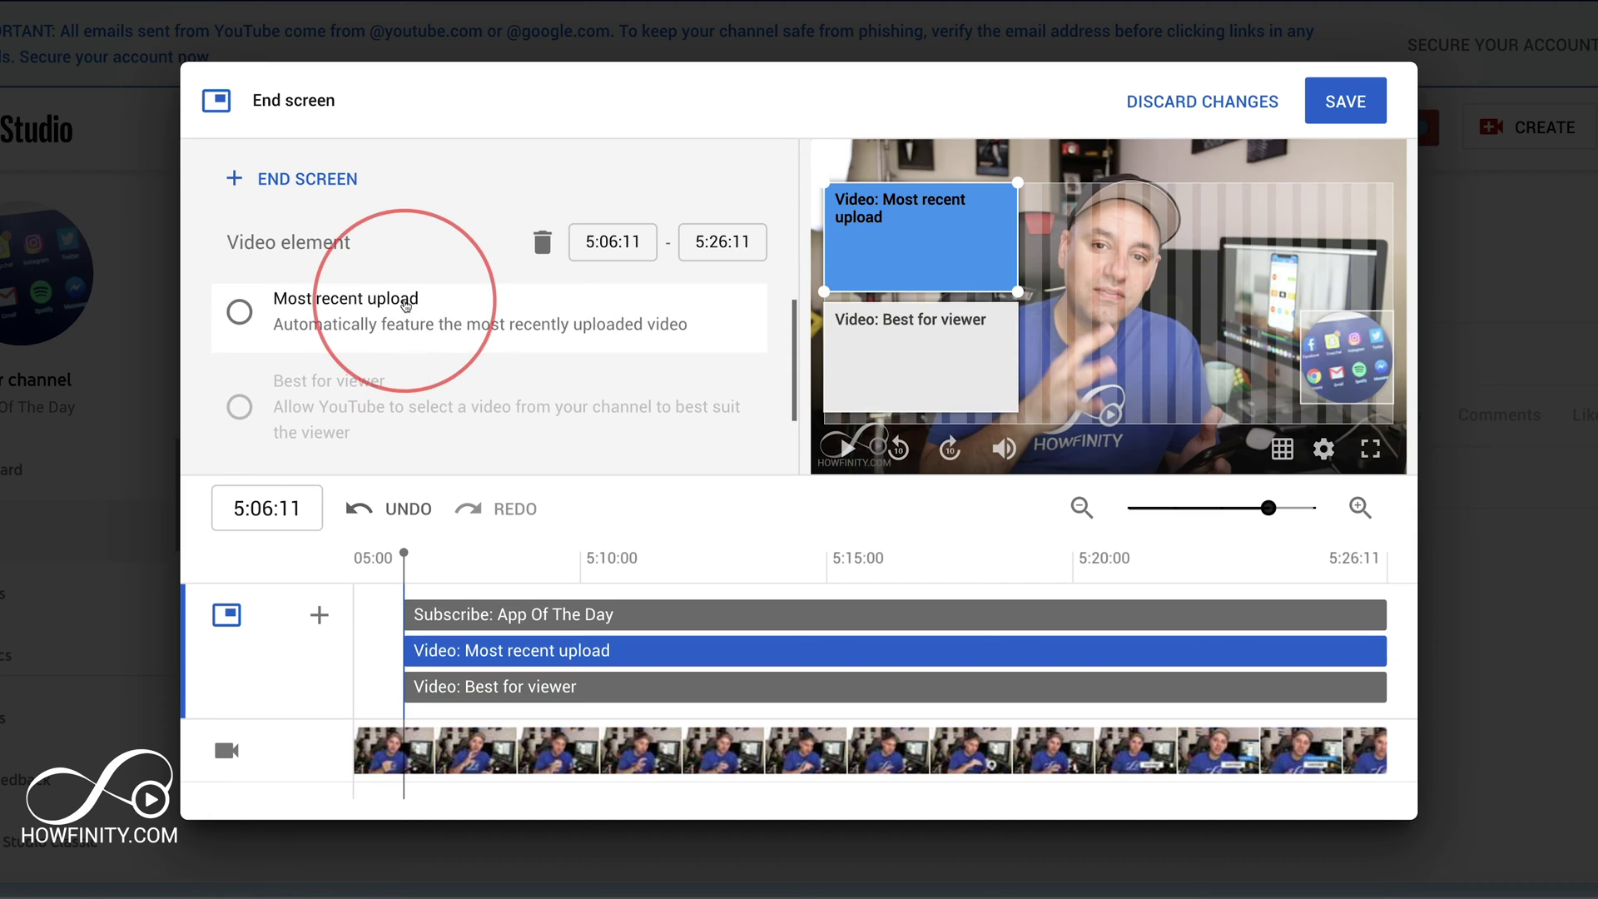
scroll(402, 316, "down", 2)
scroll(325, 333, "up", 2)
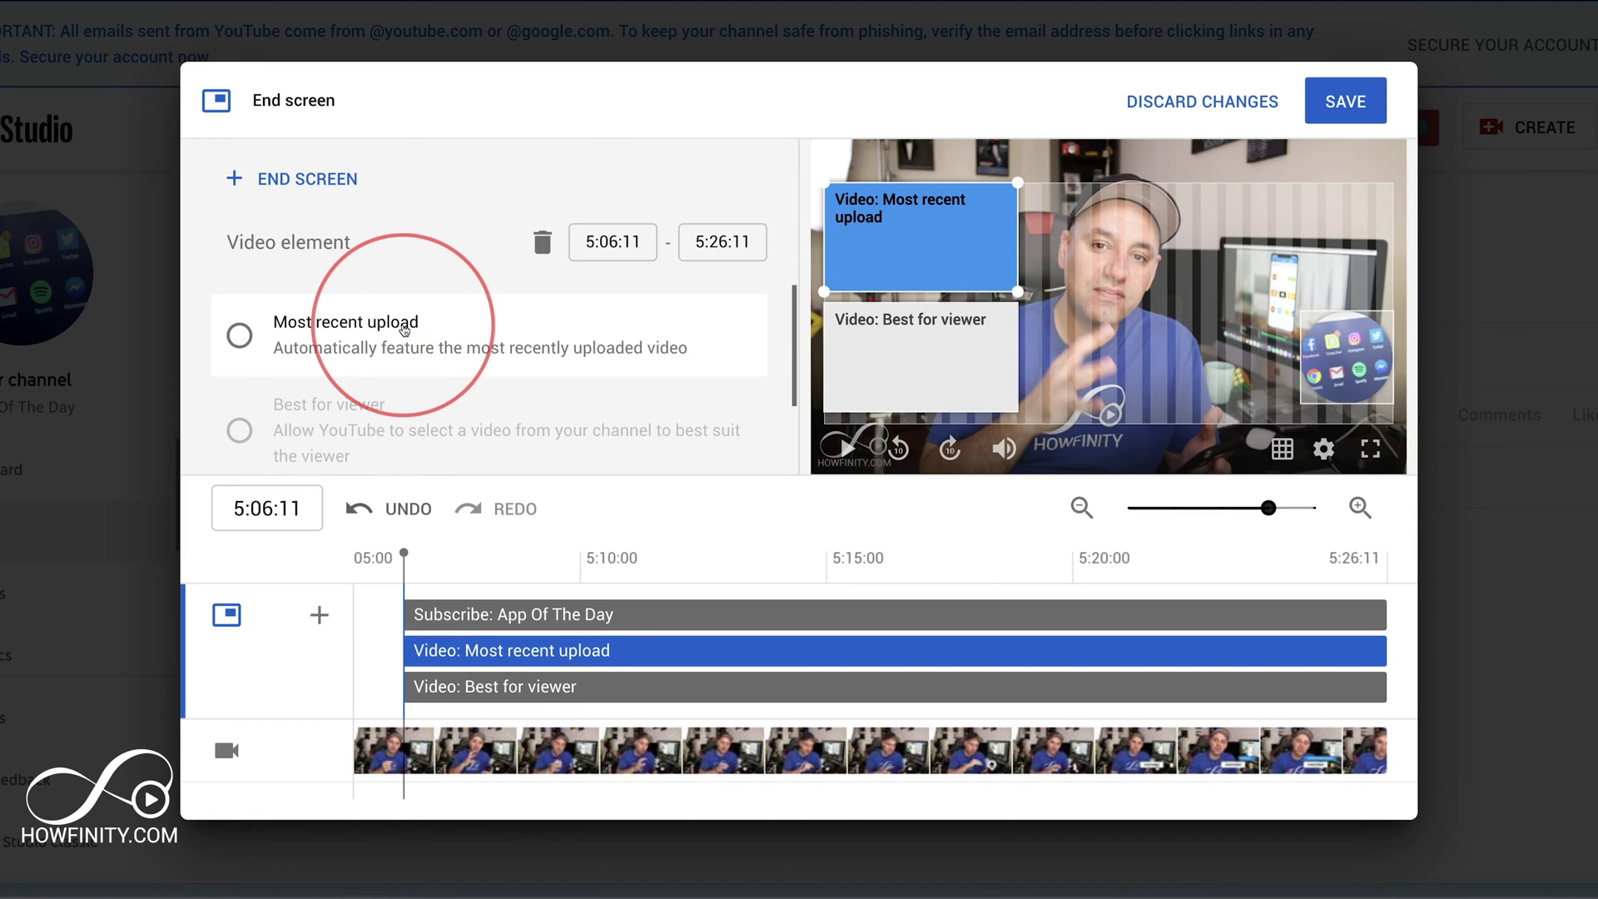
scroll(366, 333, "down", 1)
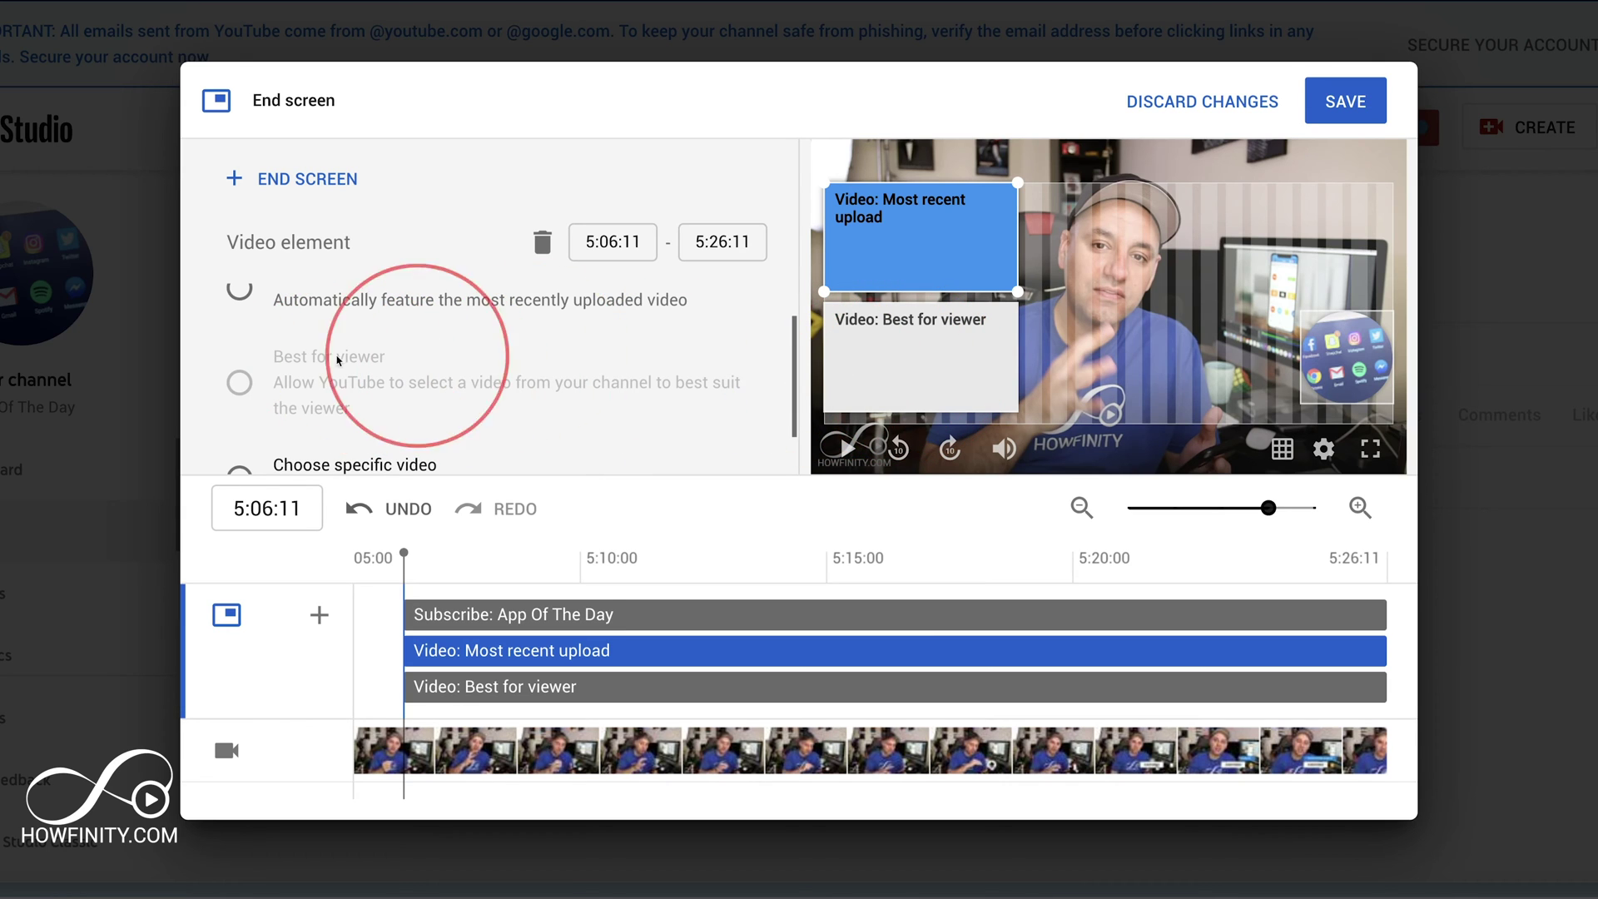
scroll(284, 360, "down", 1)
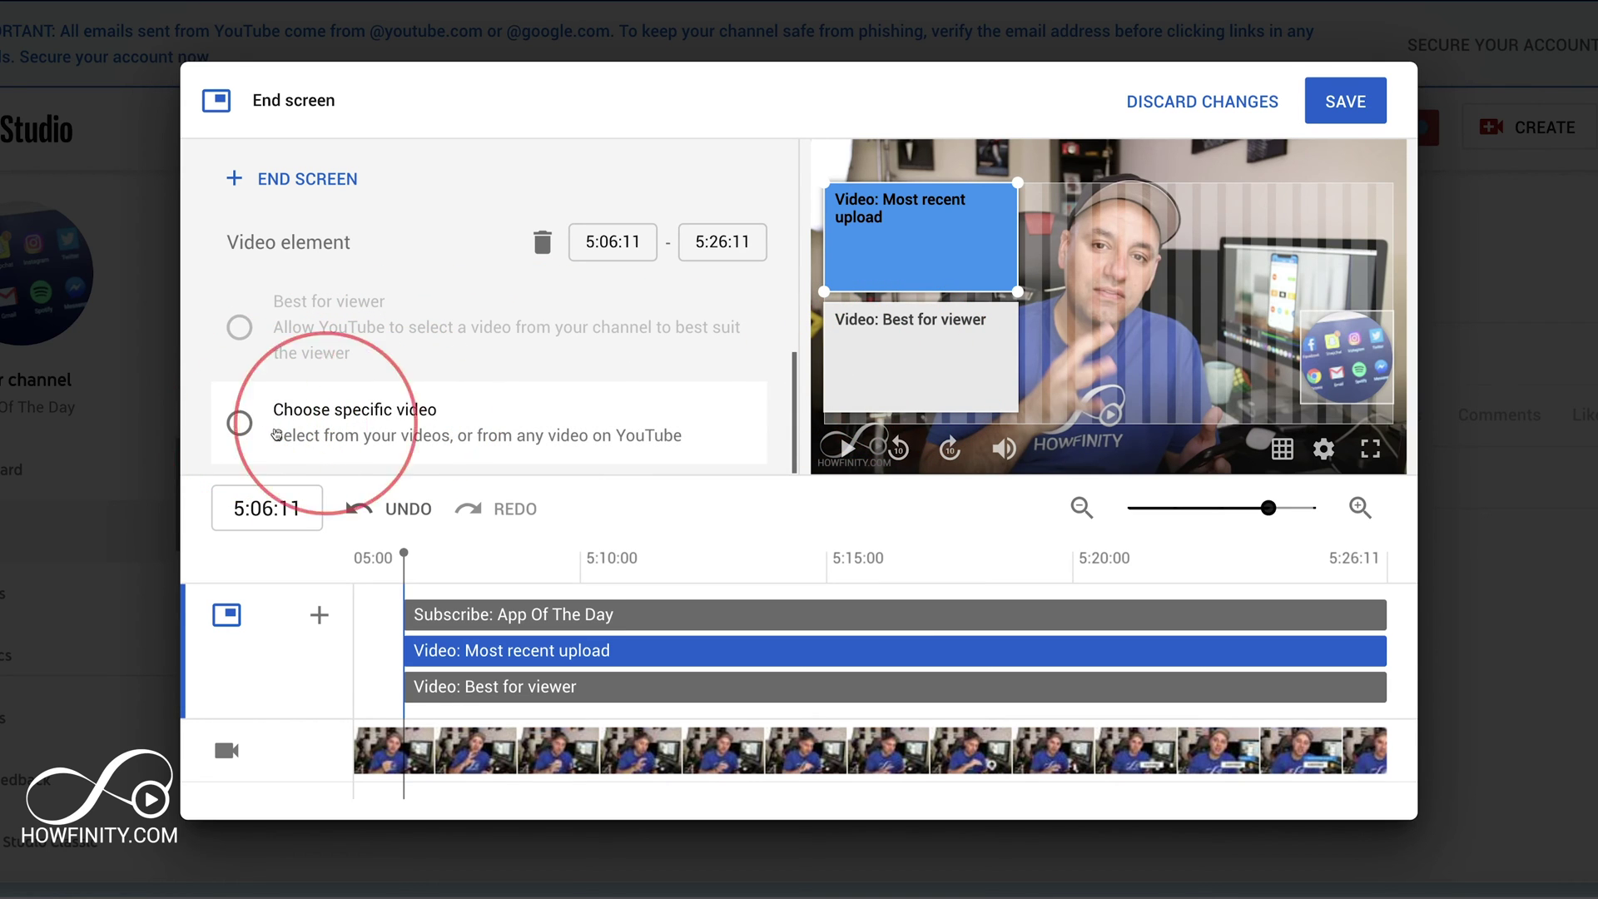
- Switch the element to Choose specific video and pick 'How to Use Khan Academy Mobile App'
left_click(240, 426)
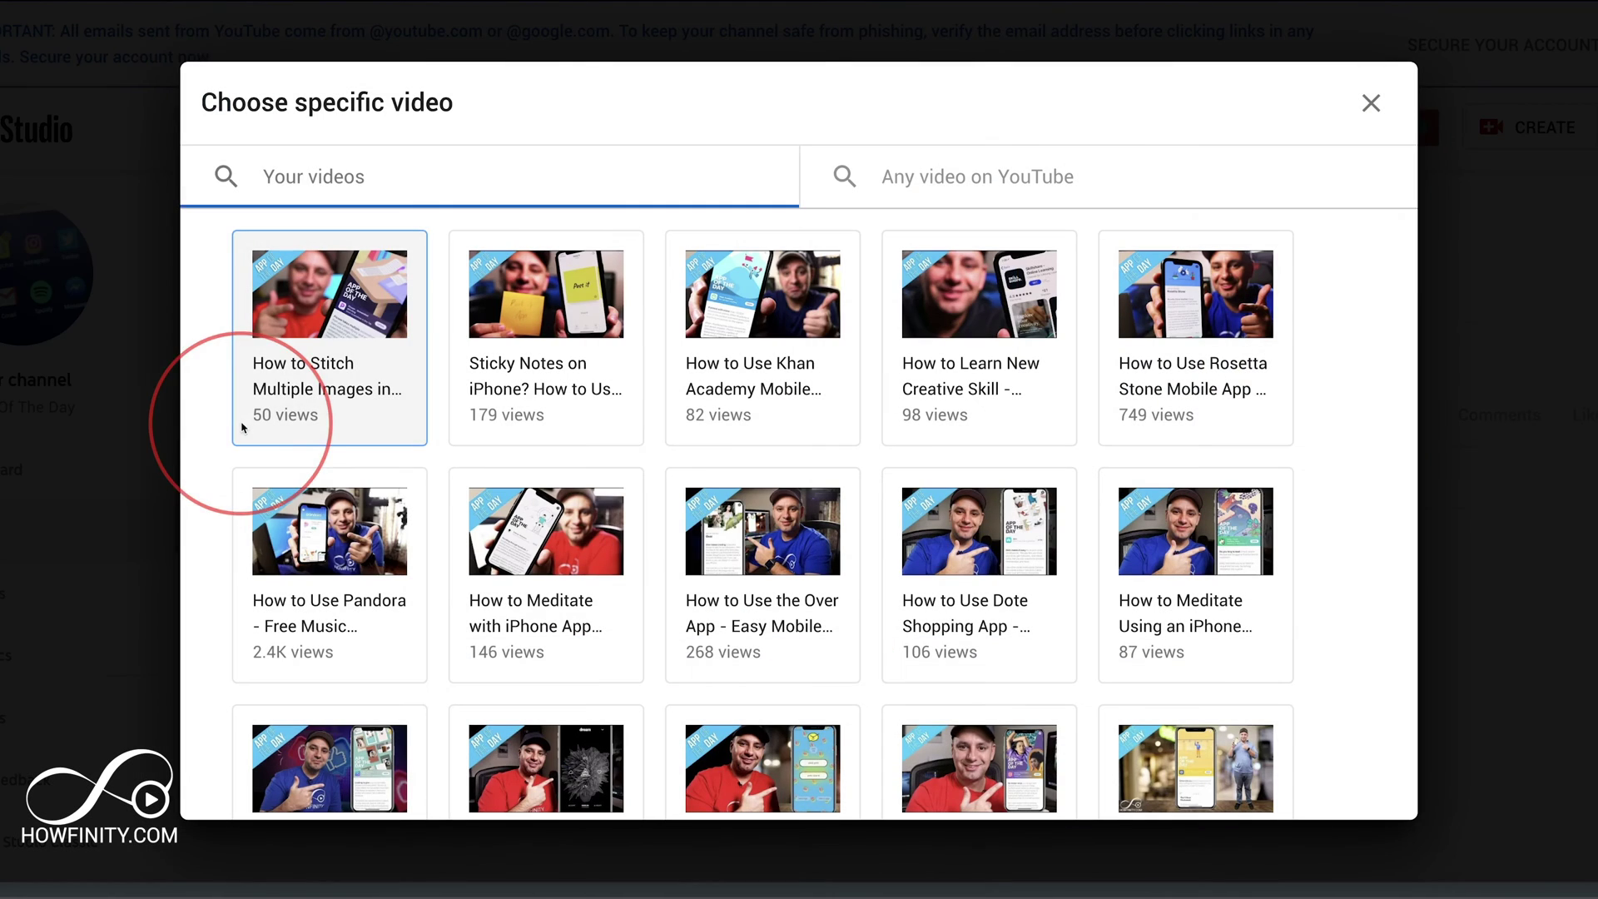
scroll(656, 404, "down", 3)
scroll(656, 406, "down", 2)
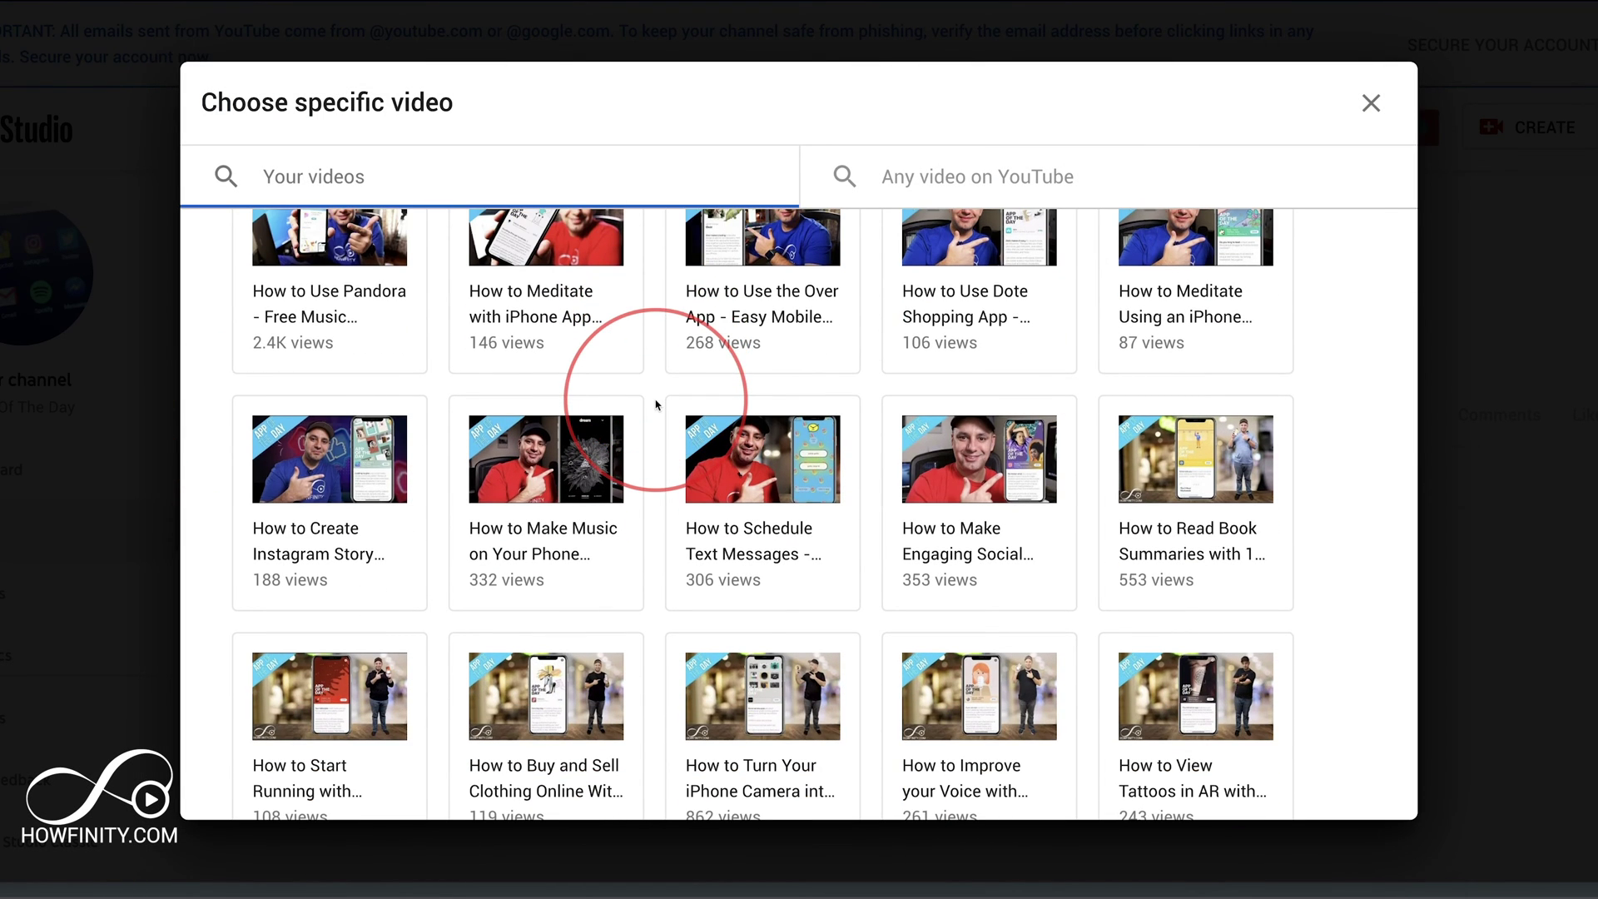
scroll(656, 405, "down", 5)
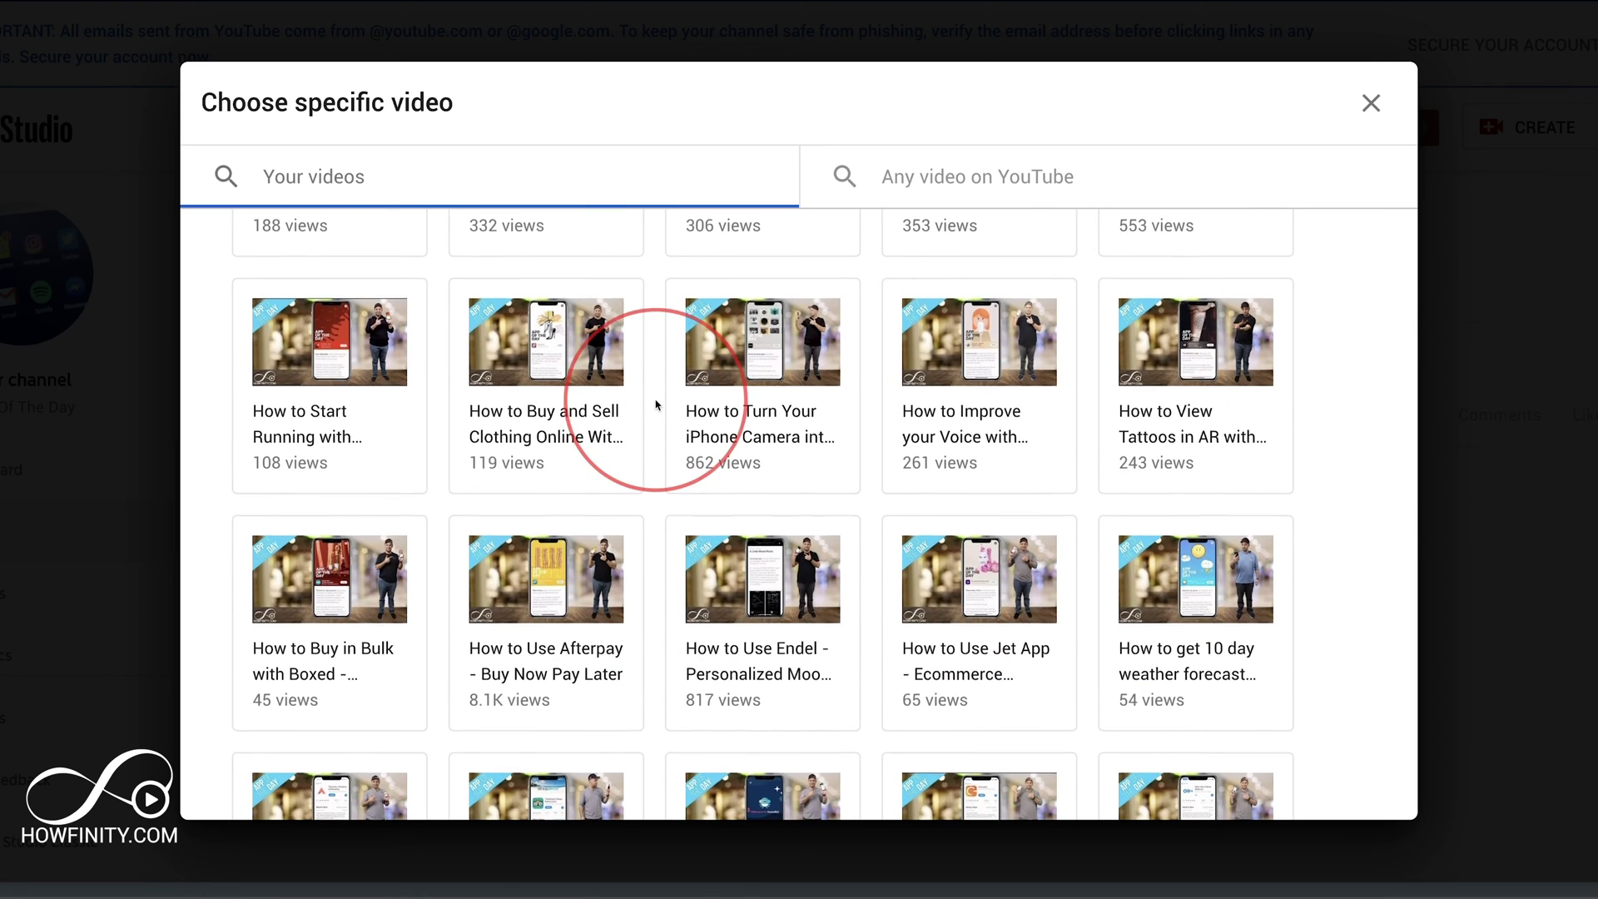
scroll(656, 405, "down", 10)
left_click(723, 389)
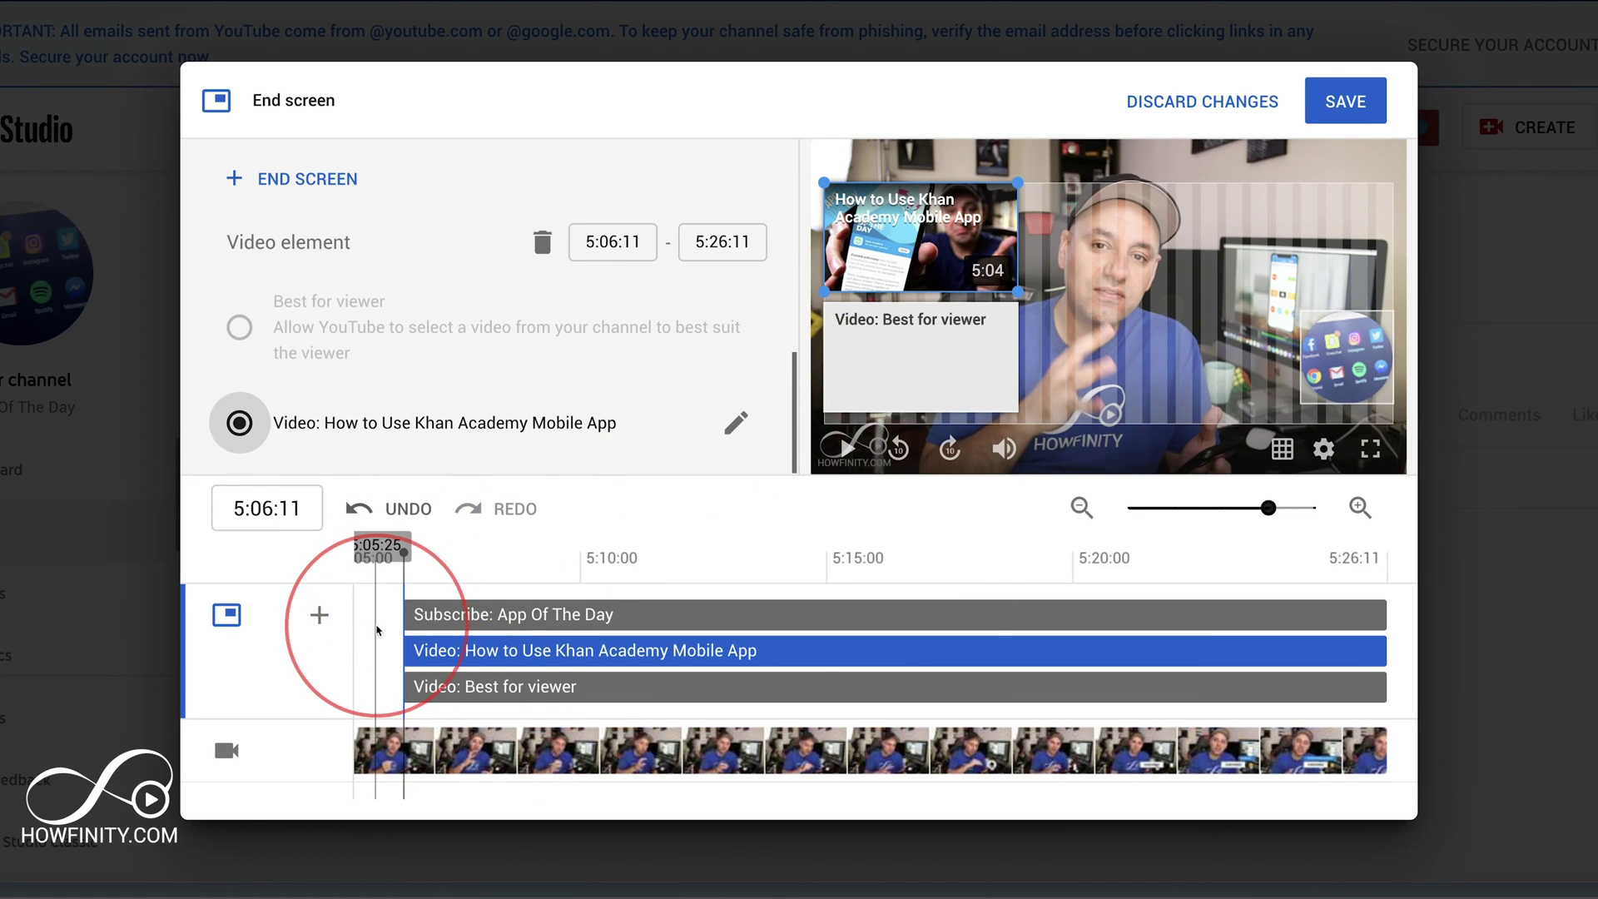
scroll(387, 614, "down", 3)
scroll(913, 607, "right", 5)
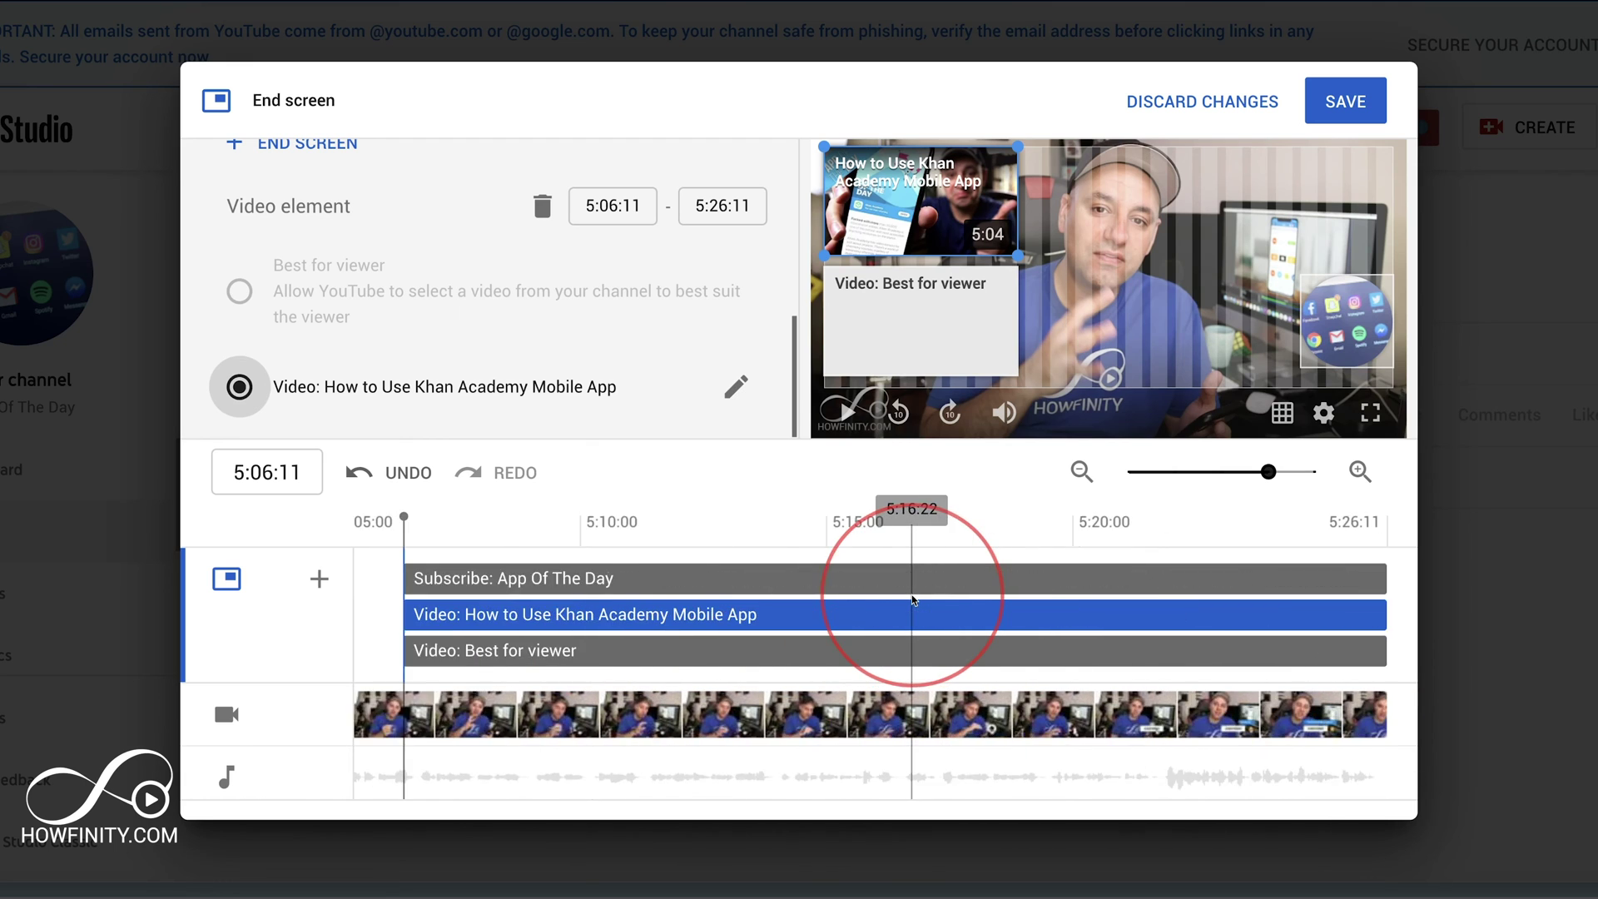
scroll(642, 571, "right", 3)
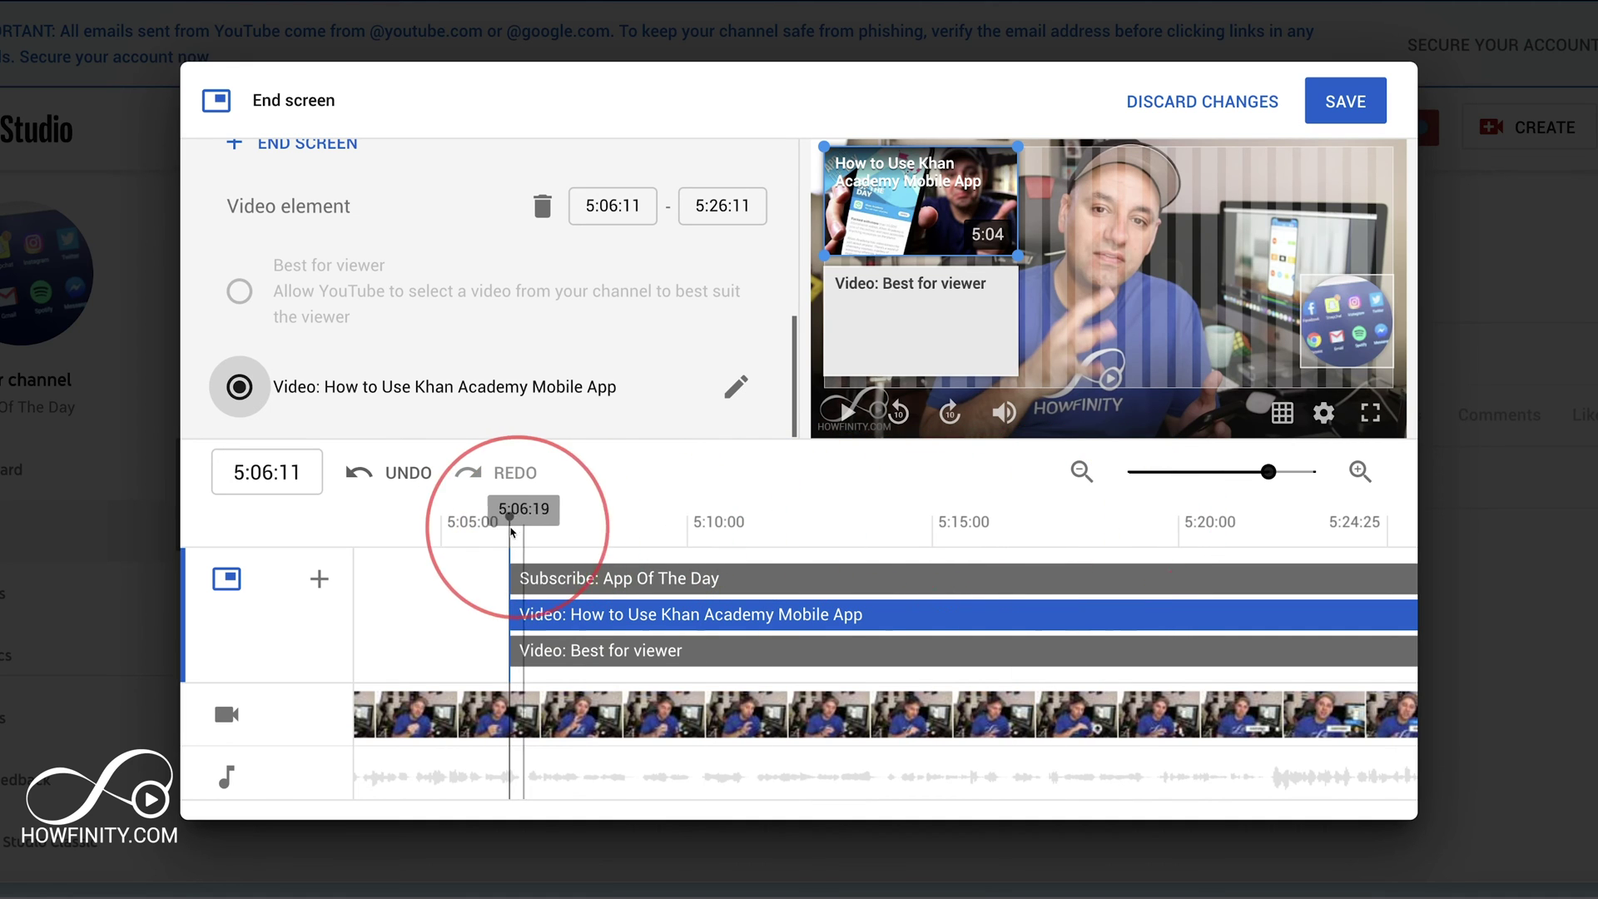
mouse_move(509, 556)
left_click_drag(506, 557, 463, 565)
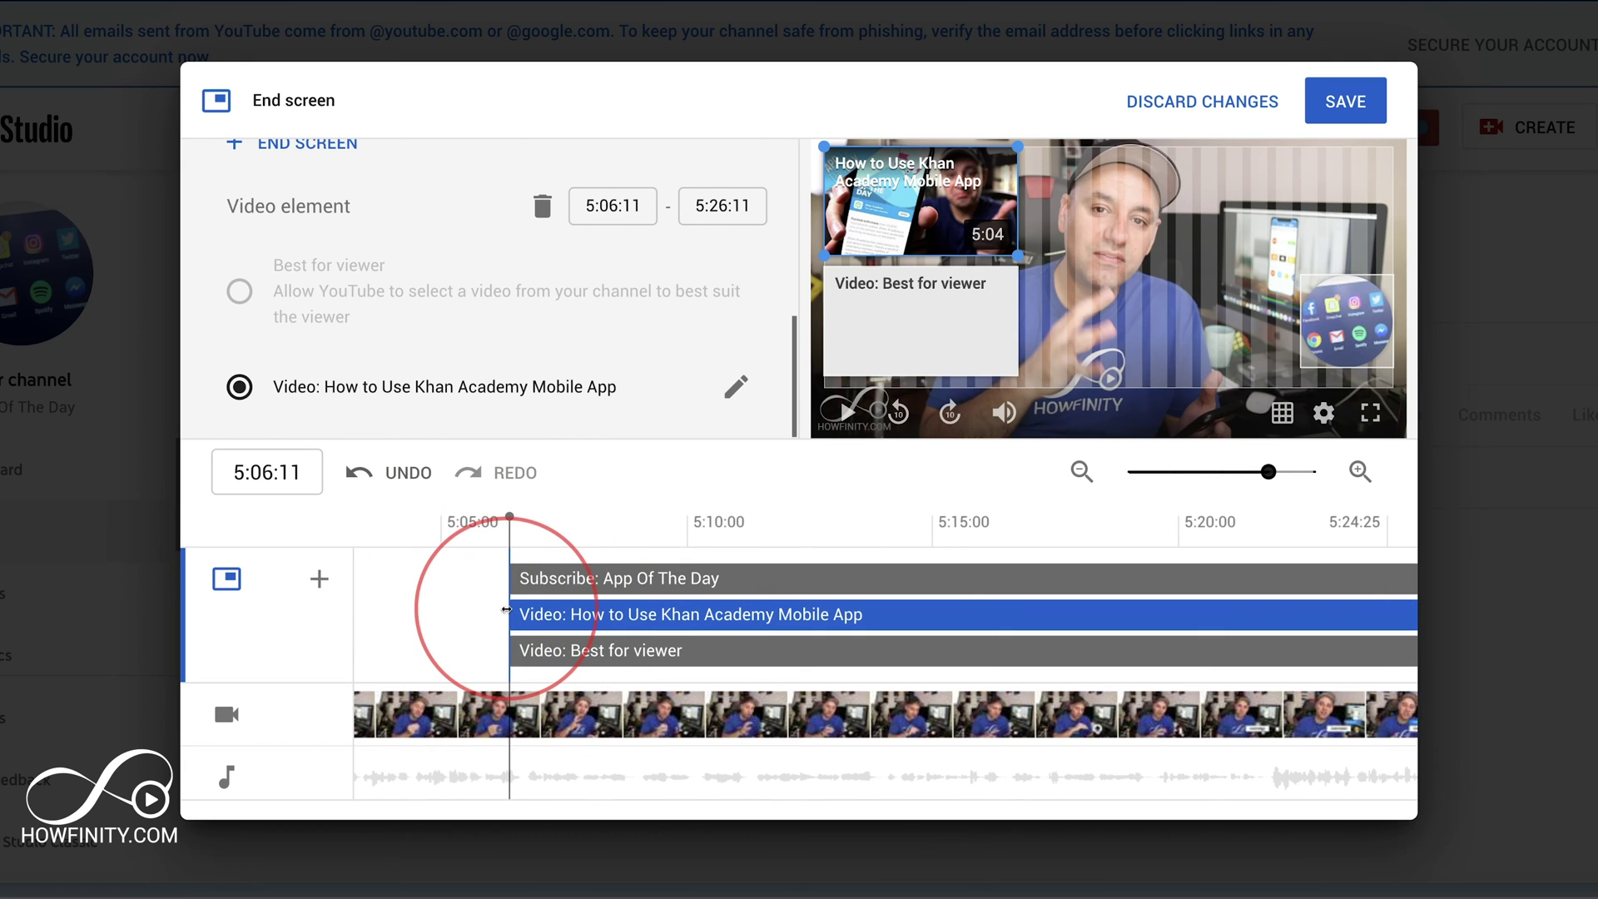
mouse_move(511, 557)
mouse_move(509, 557)
left_mouse_down()
mouse_move(1177, 552)
mouse_move(1224, 577)
mouse_move(401, 586)
mouse_move(534, 575)
left_mouse_up()
left_click(574, 579)
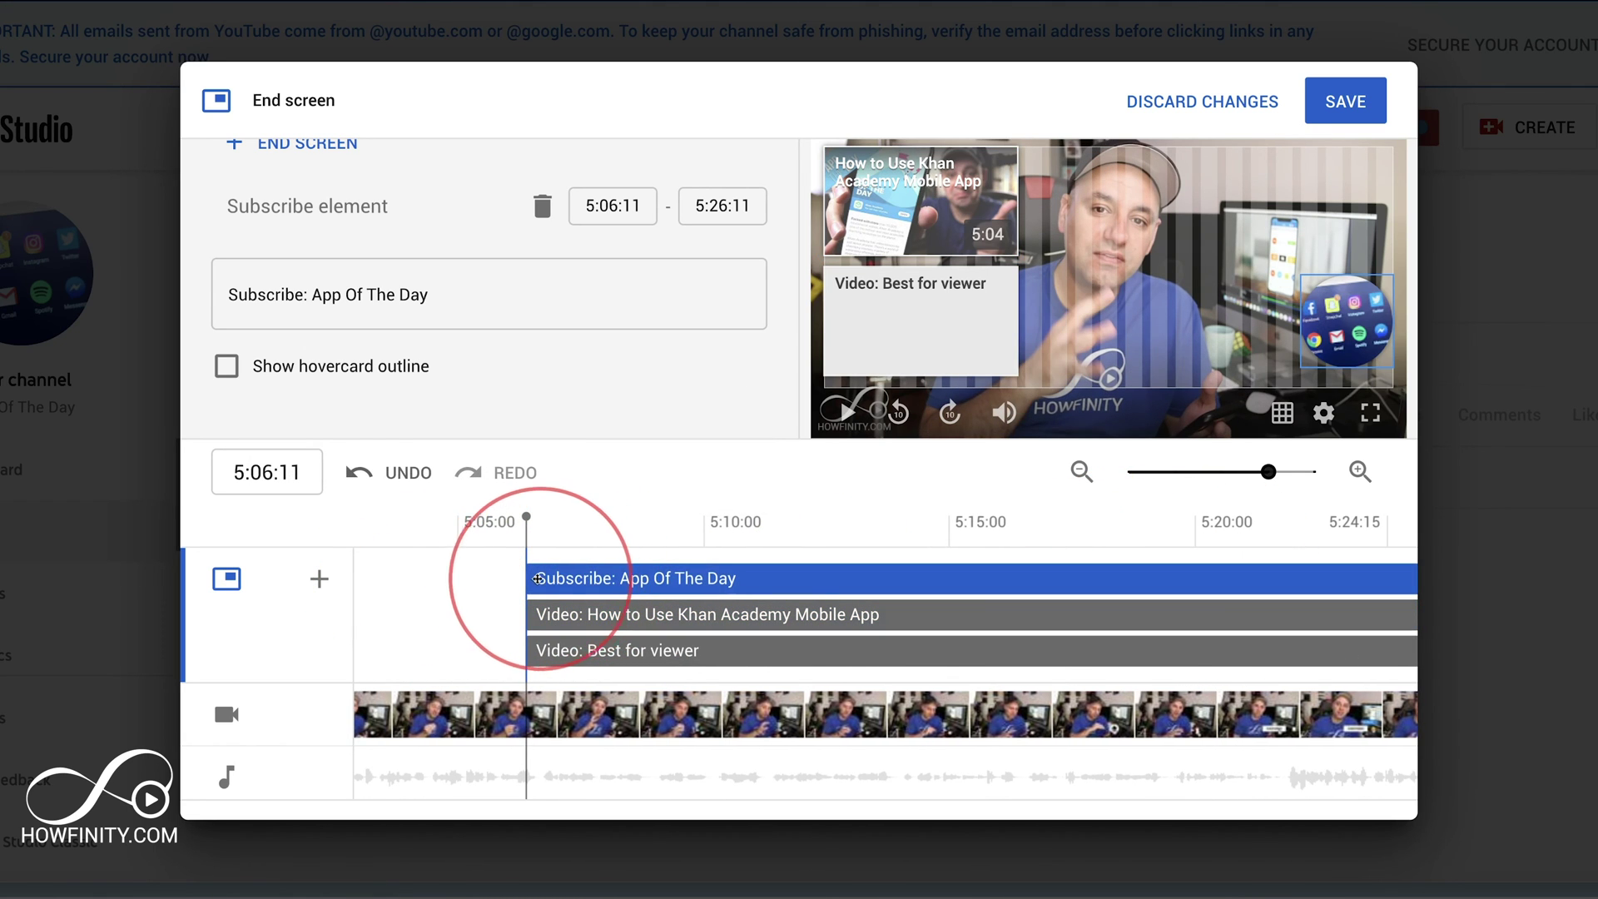
mouse_move(523, 574)
left_mouse_down()
mouse_move(992, 580)
mouse_move(527, 577)
left_mouse_up()
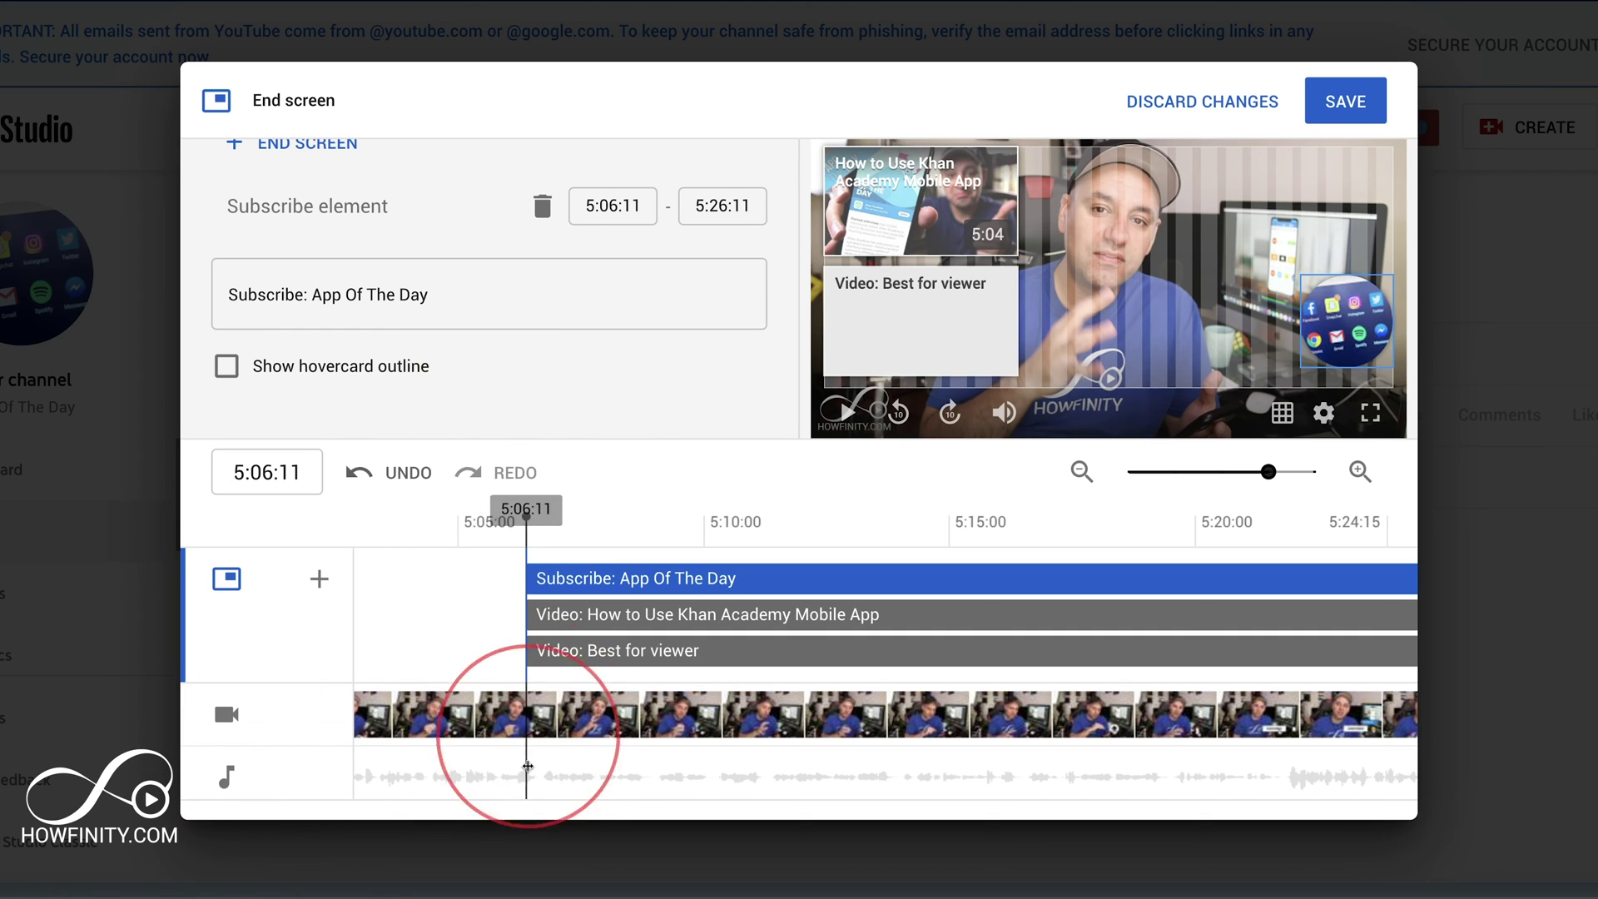
- Play the end of the preview and select the Khan Academy video element
scroll(512, 709, "up", 1)
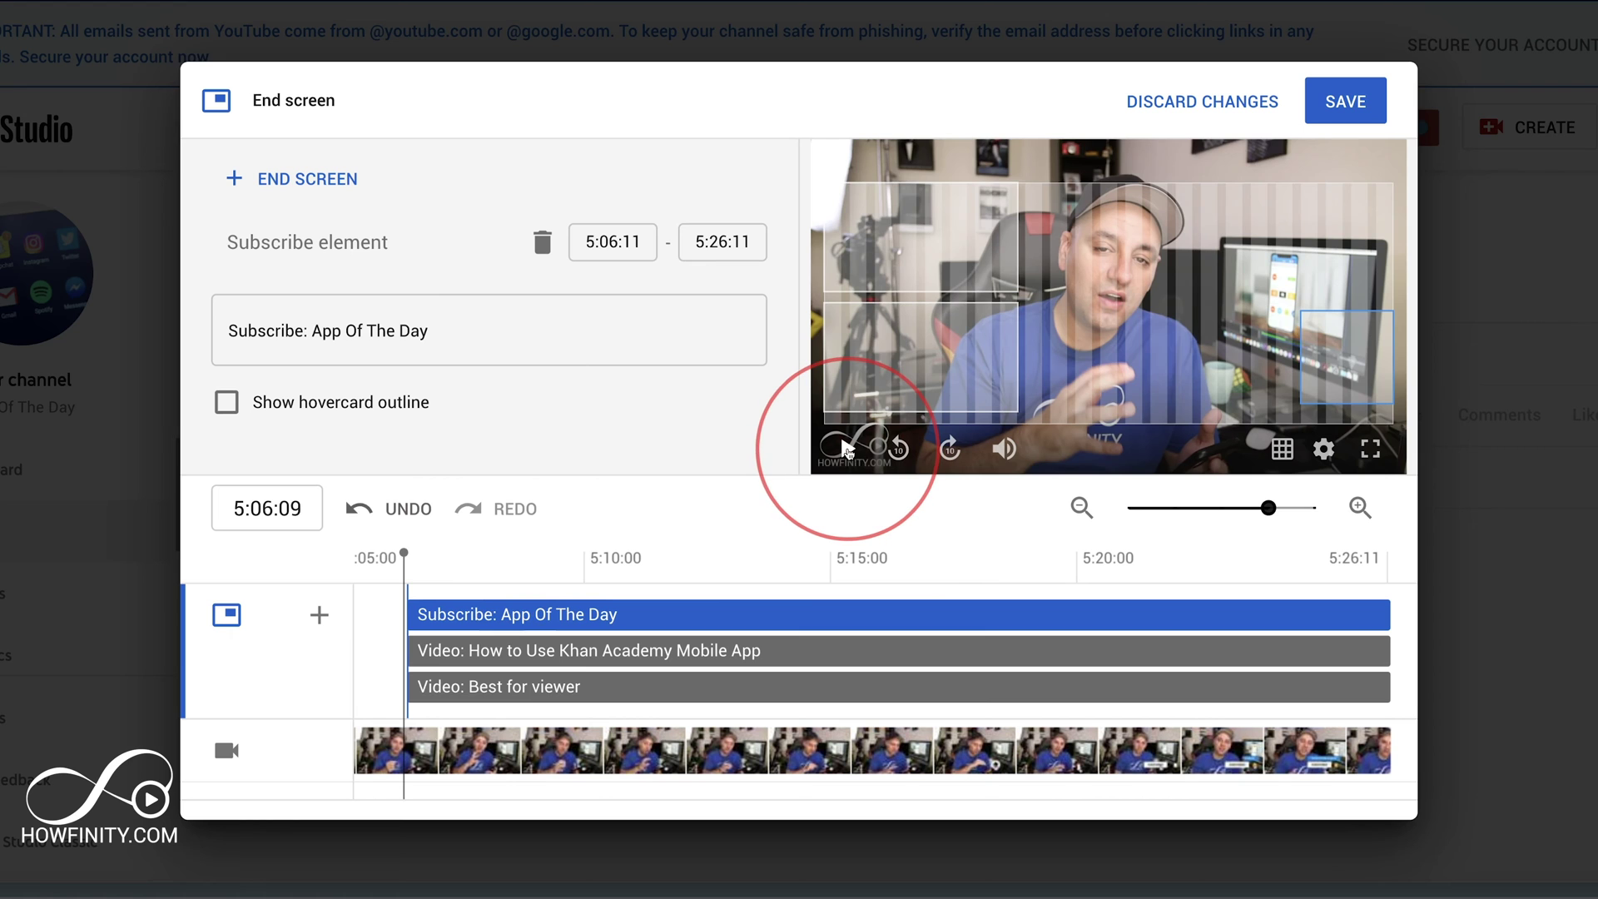
left_click(847, 450)
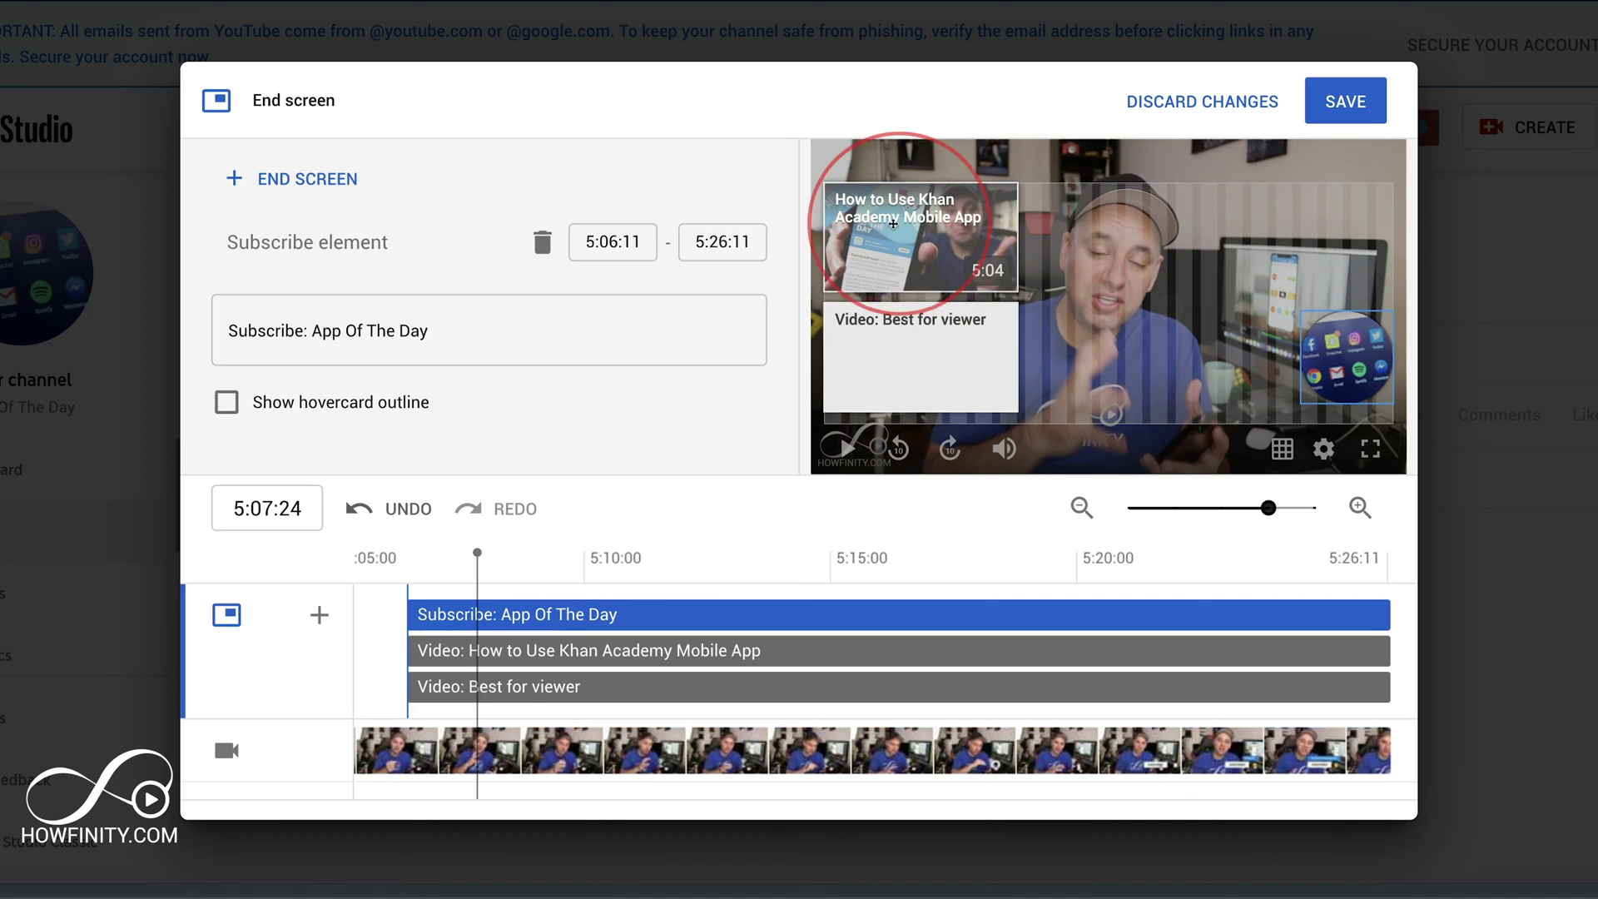
left_click(869, 212)
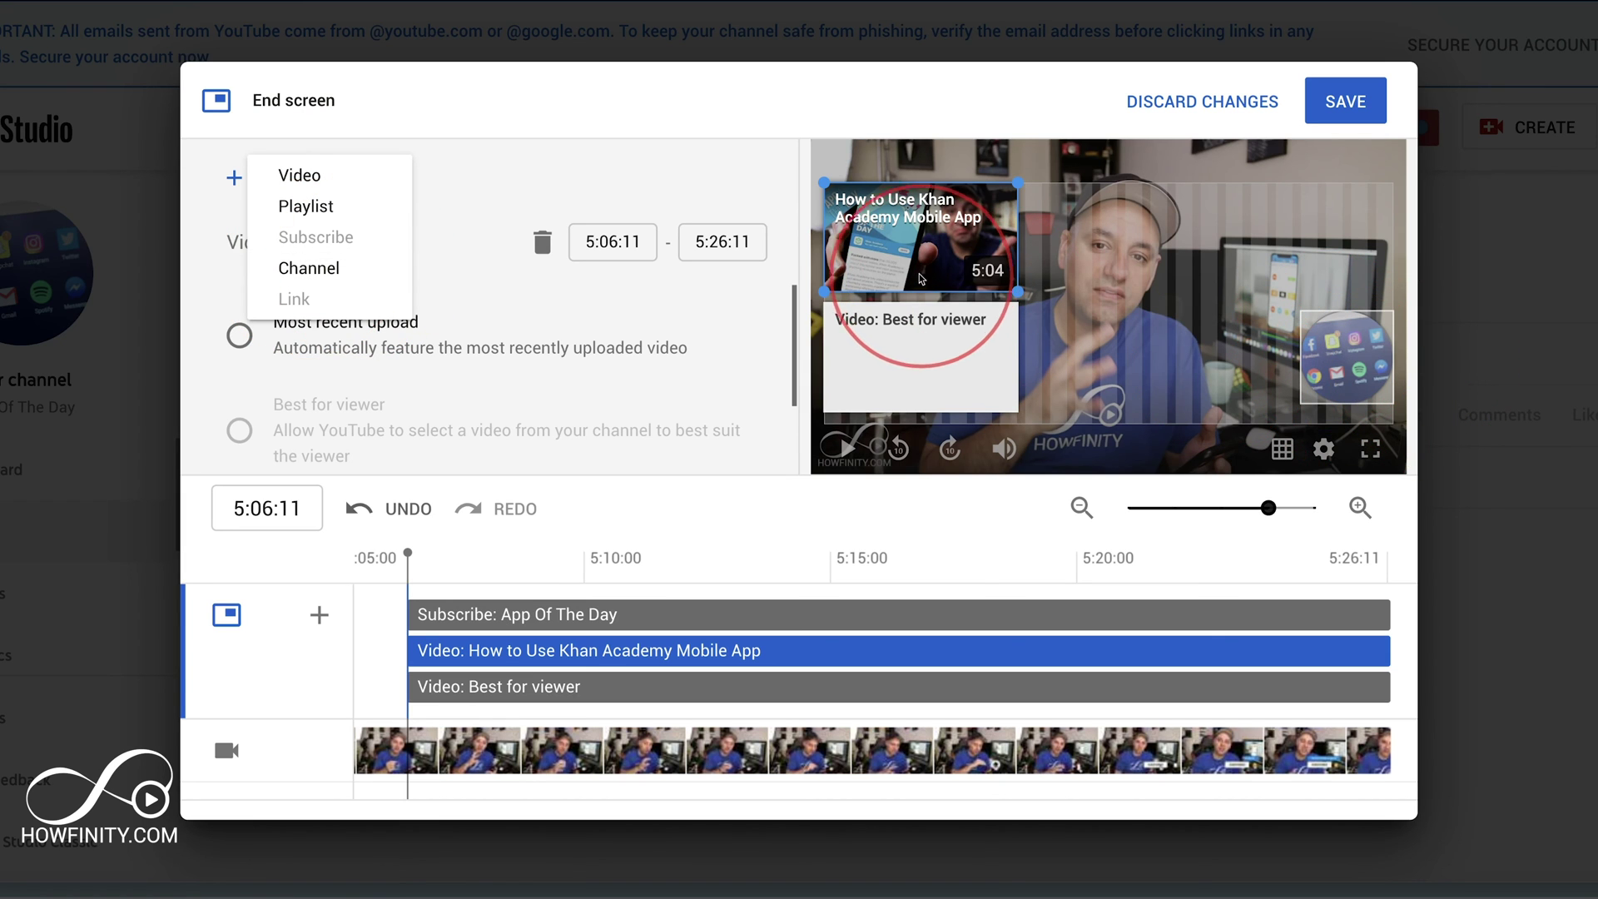
left_click(299, 208)
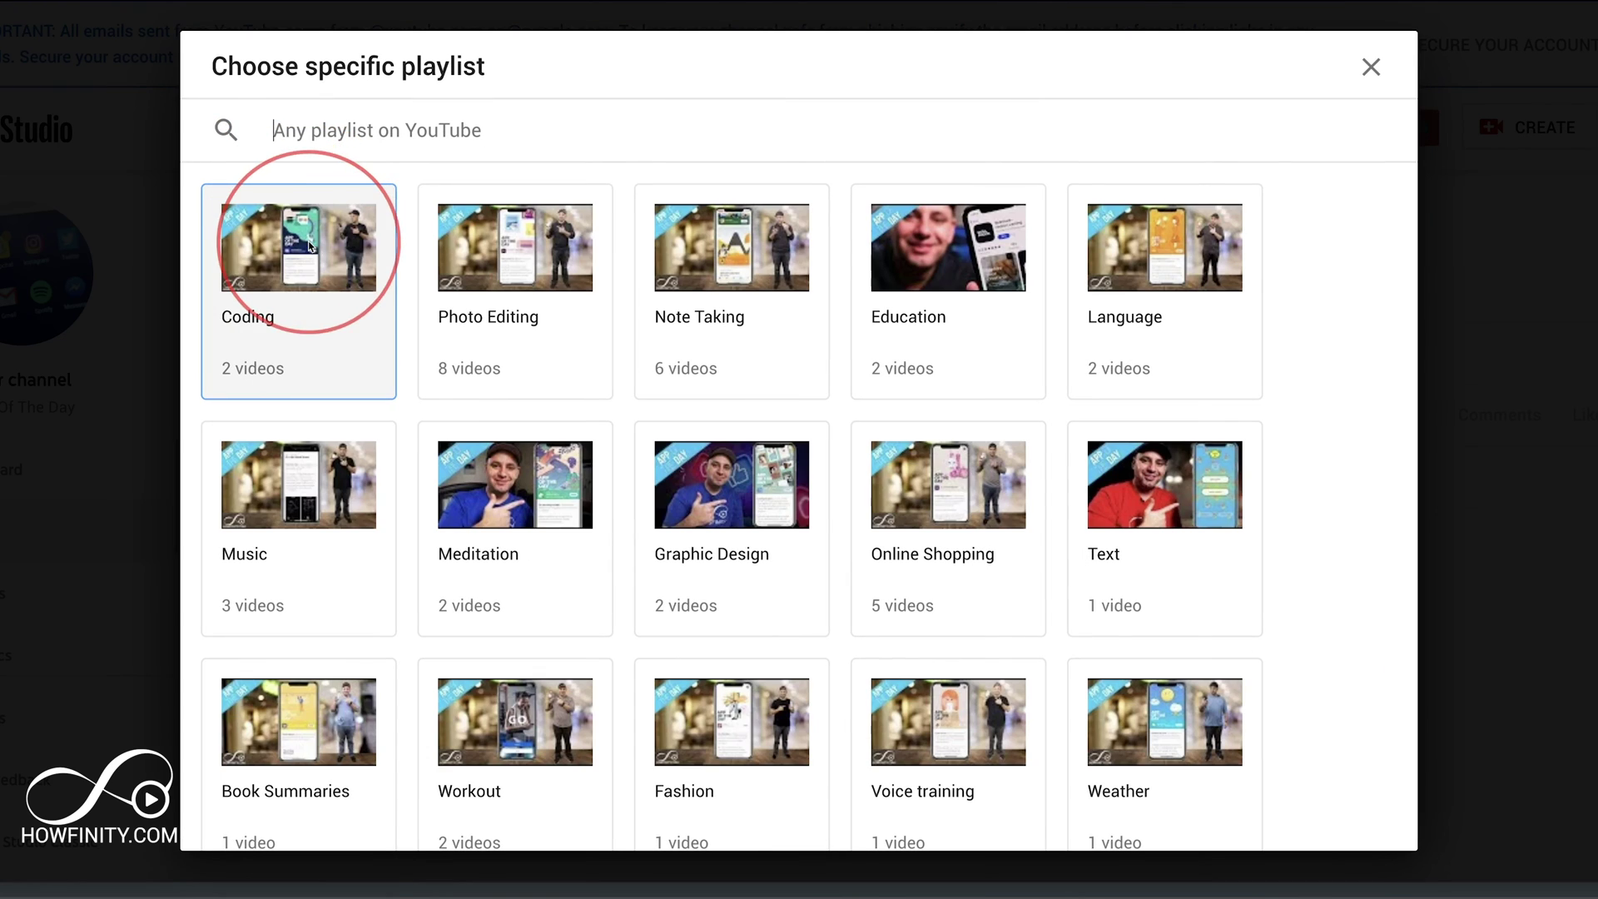
left_click(327, 259)
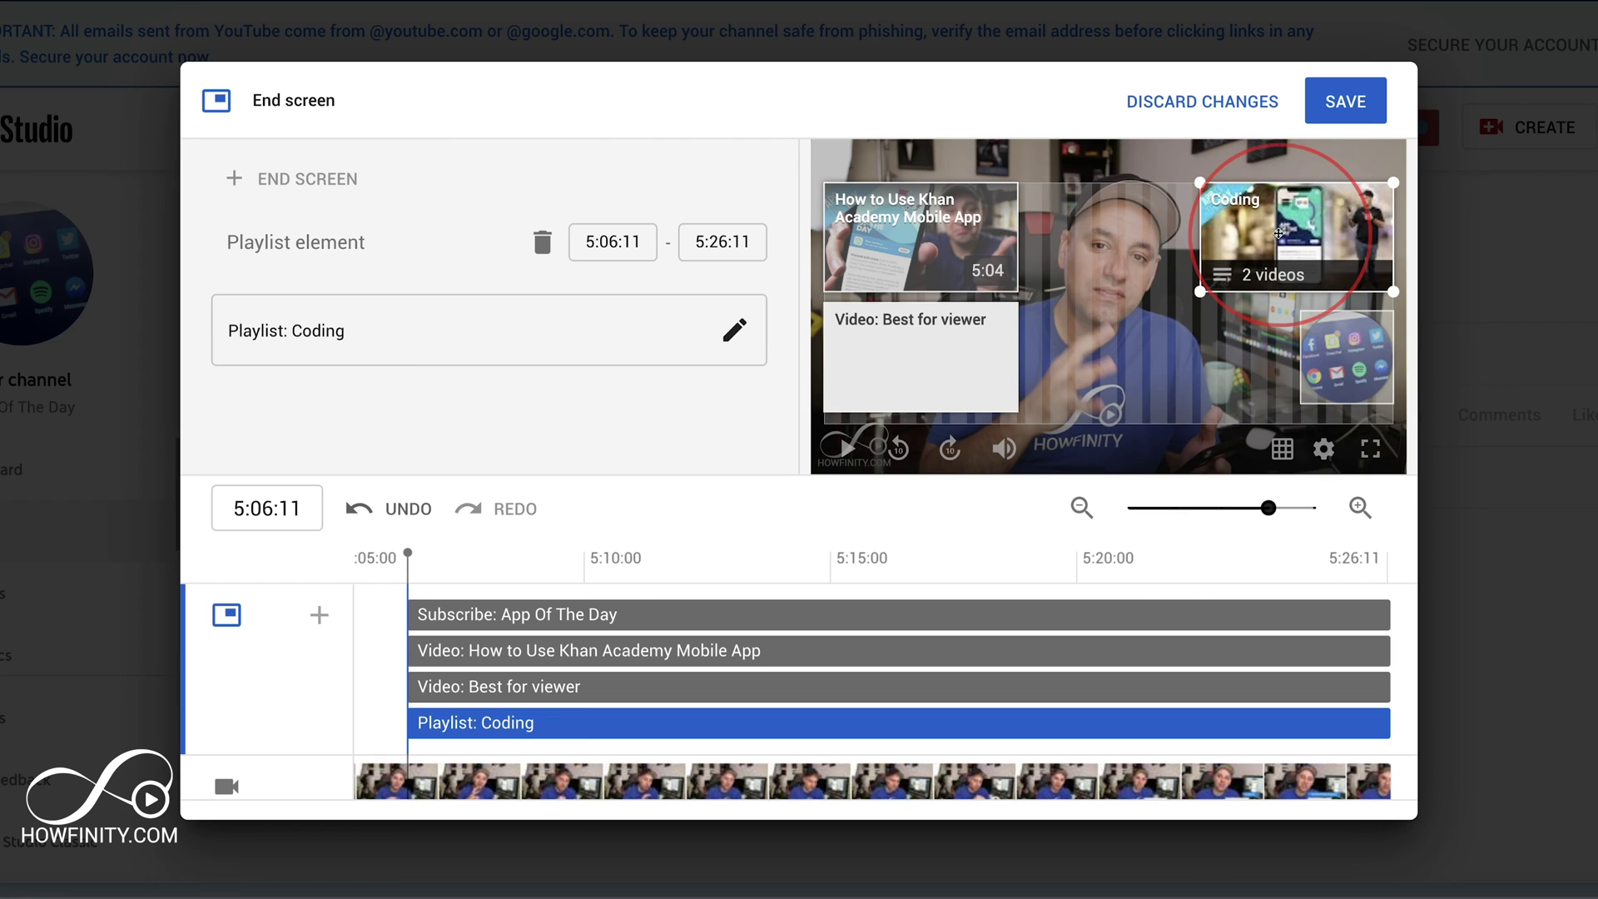
key("Delete")
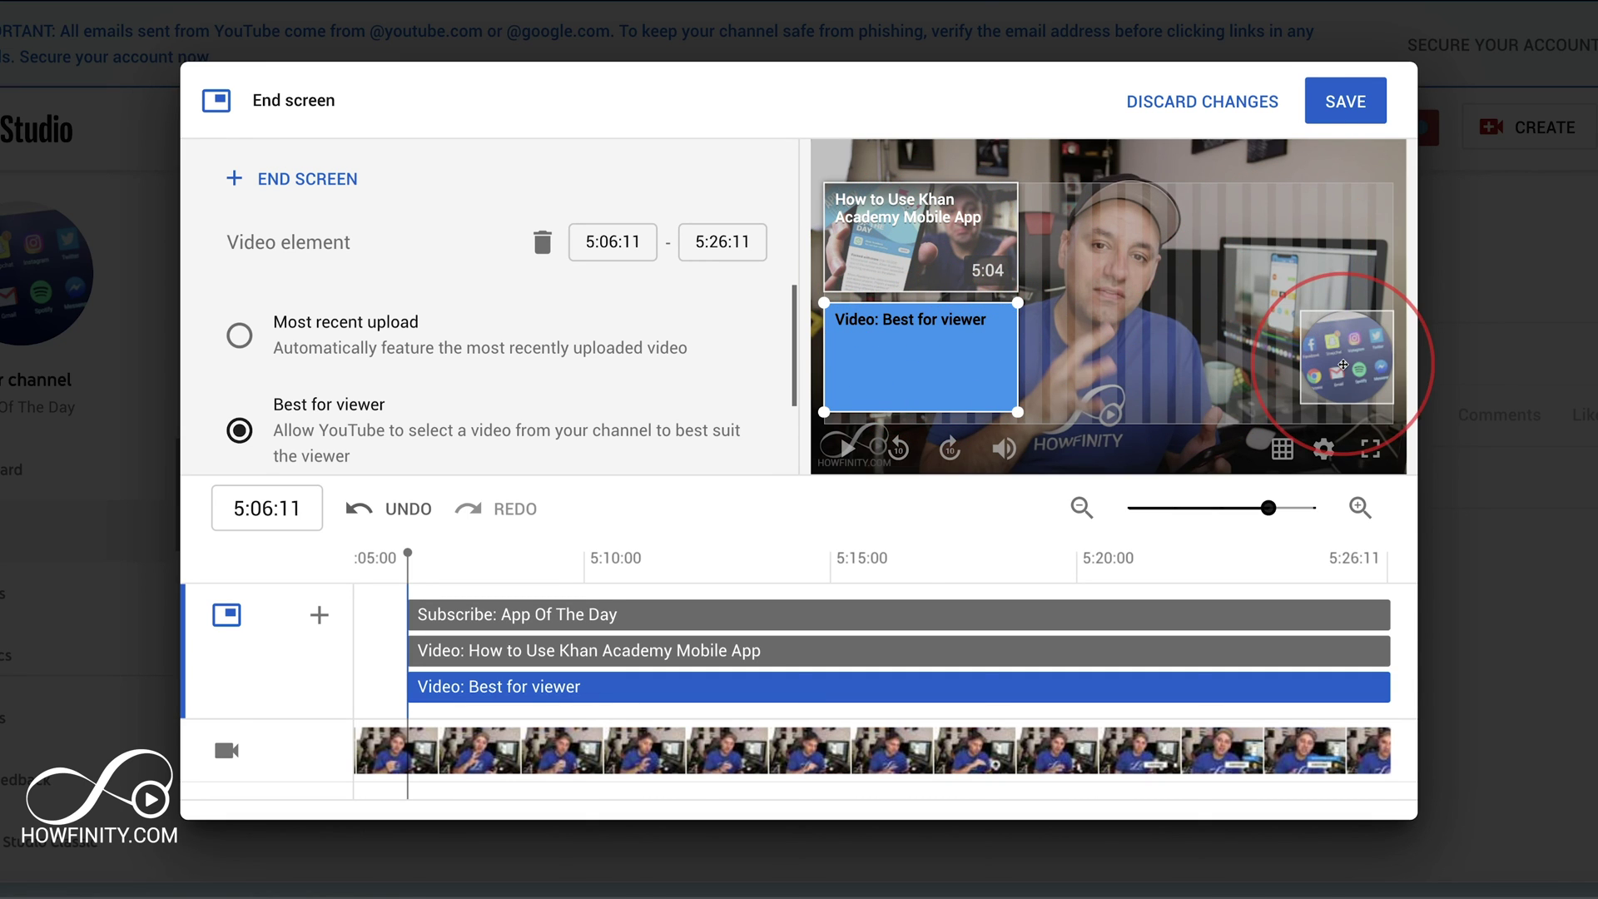
- Save the end screen so Video elements marks it complete
left_click(1335, 111)
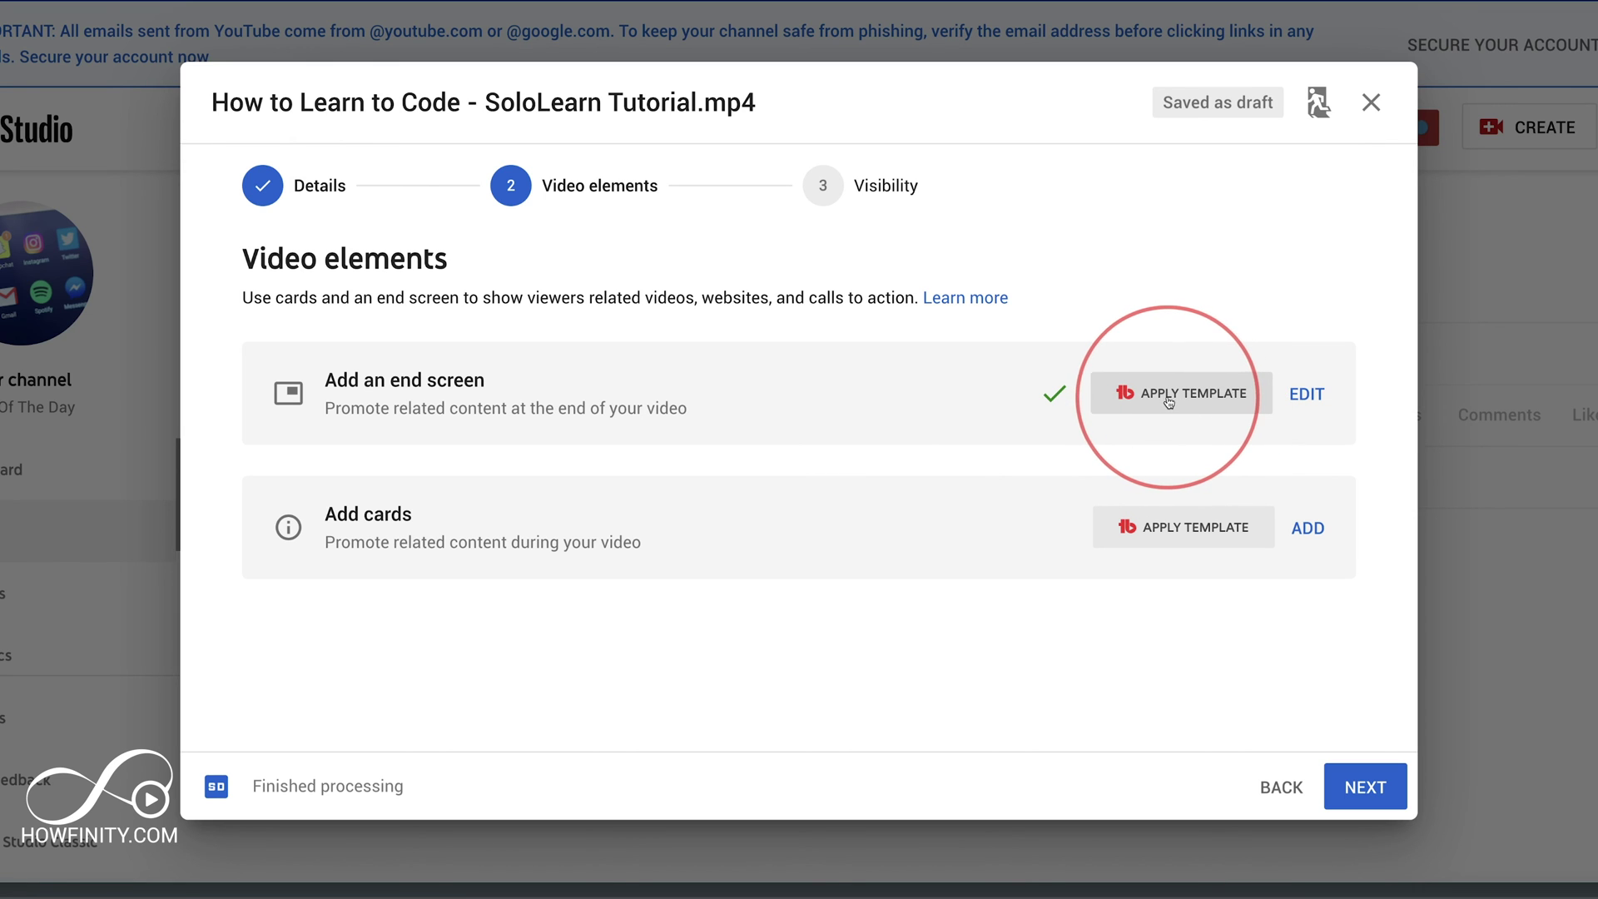
- Publish the SoloLearn video as Public, then open the Picsew tutorial's details
left_click(1362, 786)
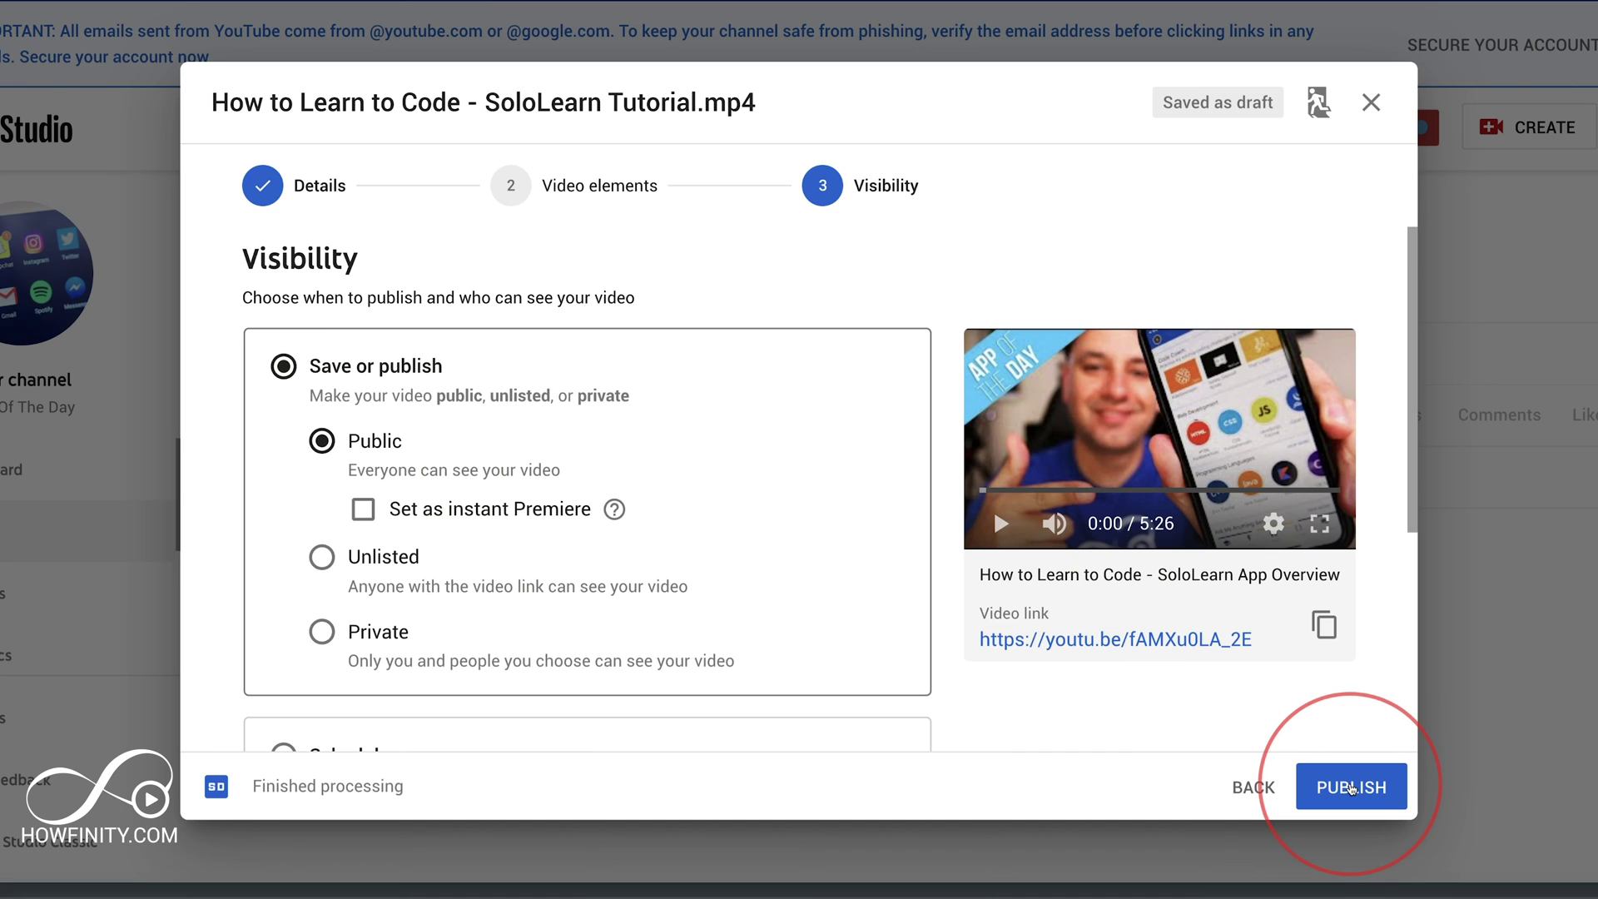
left_click(1351, 786)
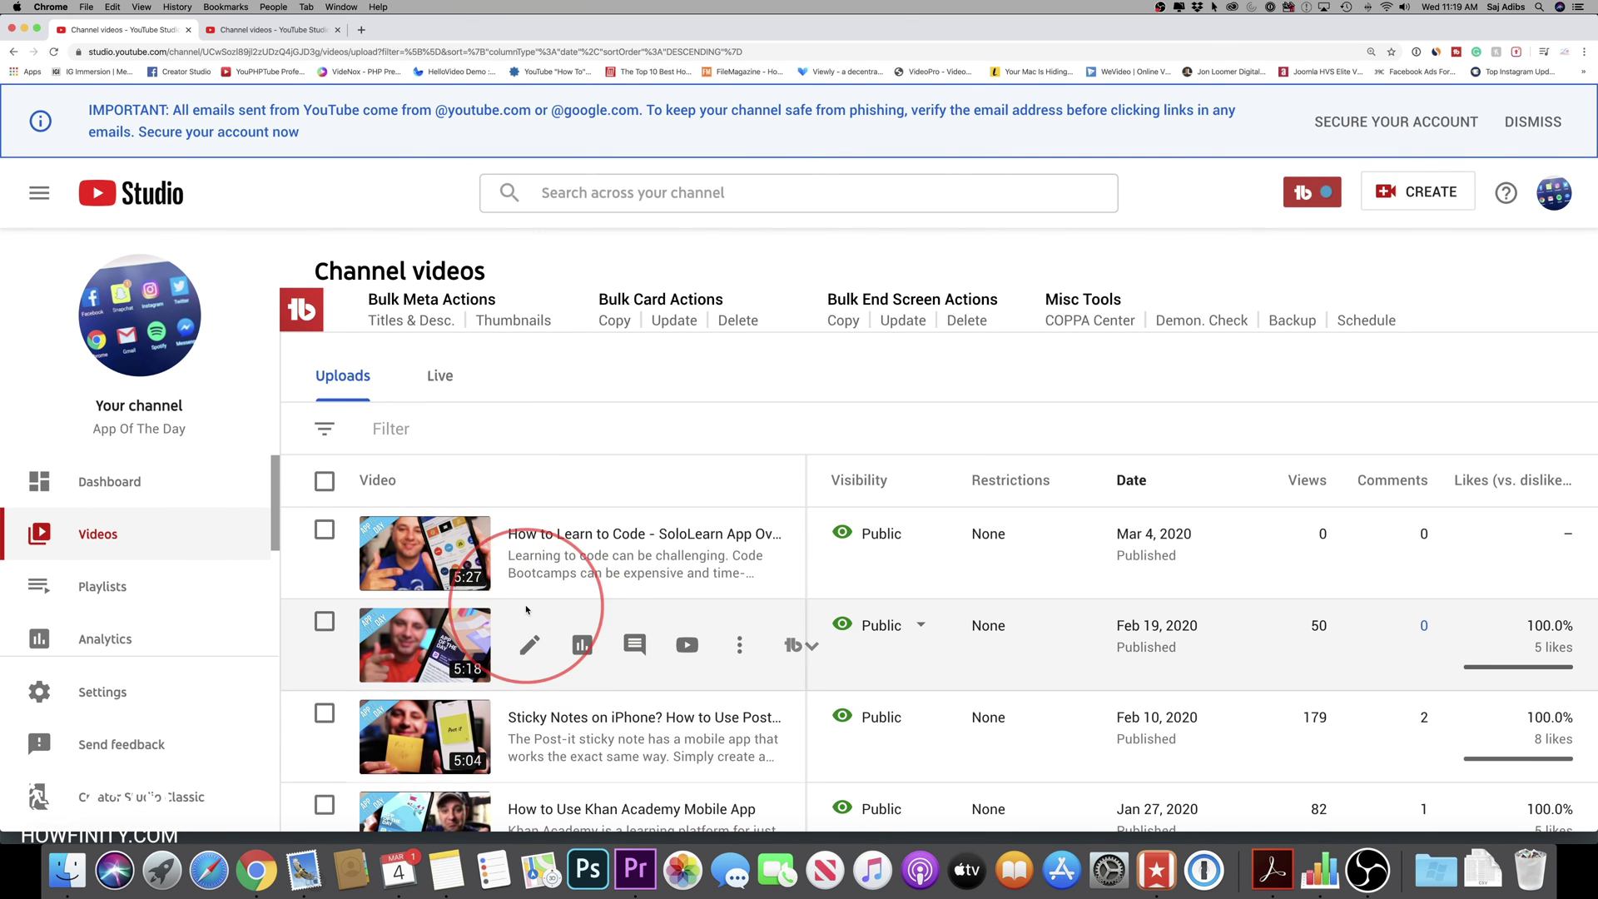
left_click(526, 646)
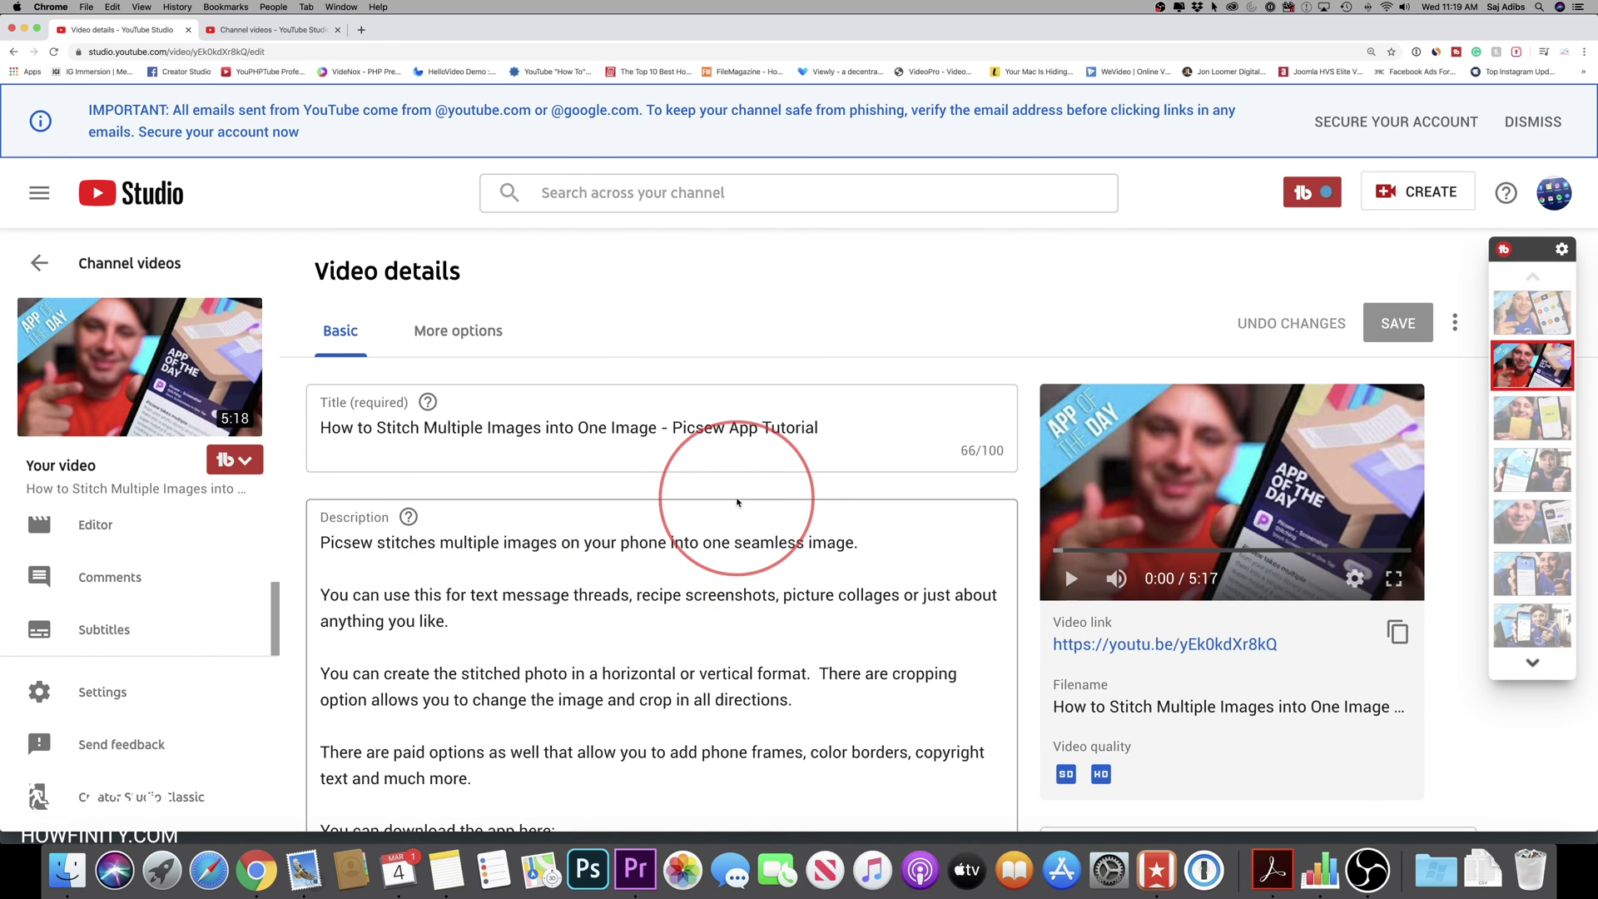
- Open the Picsew tutorial's end screen editor and leave it, discarding changes
scroll(699, 374, "down", 5)
scroll(1079, 591, "down", 2)
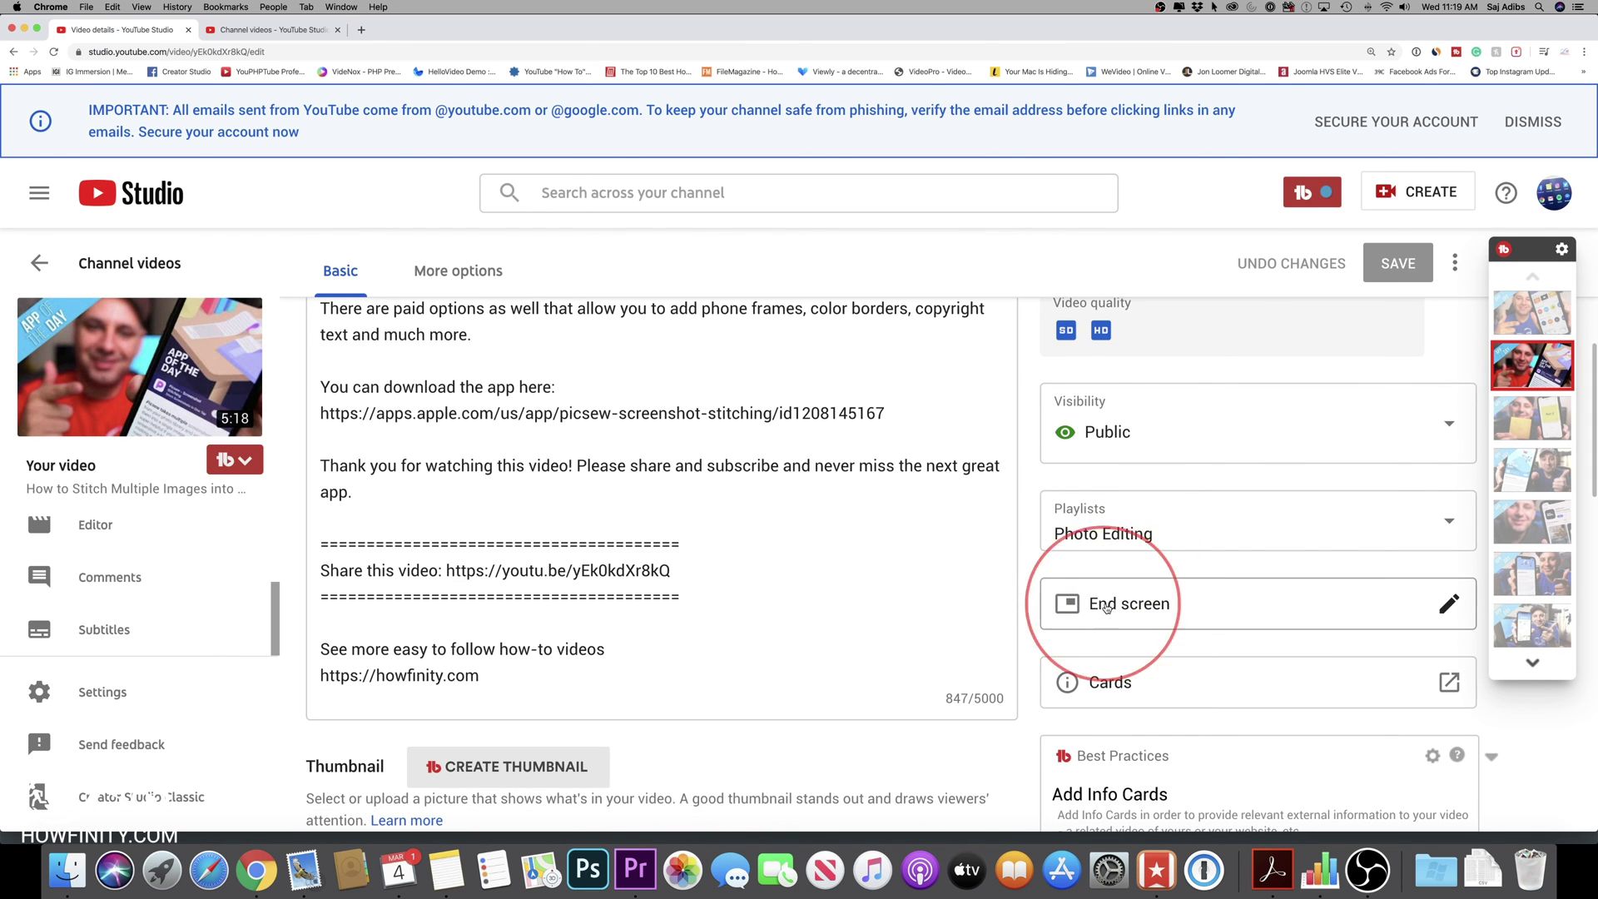
left_click(1448, 605)
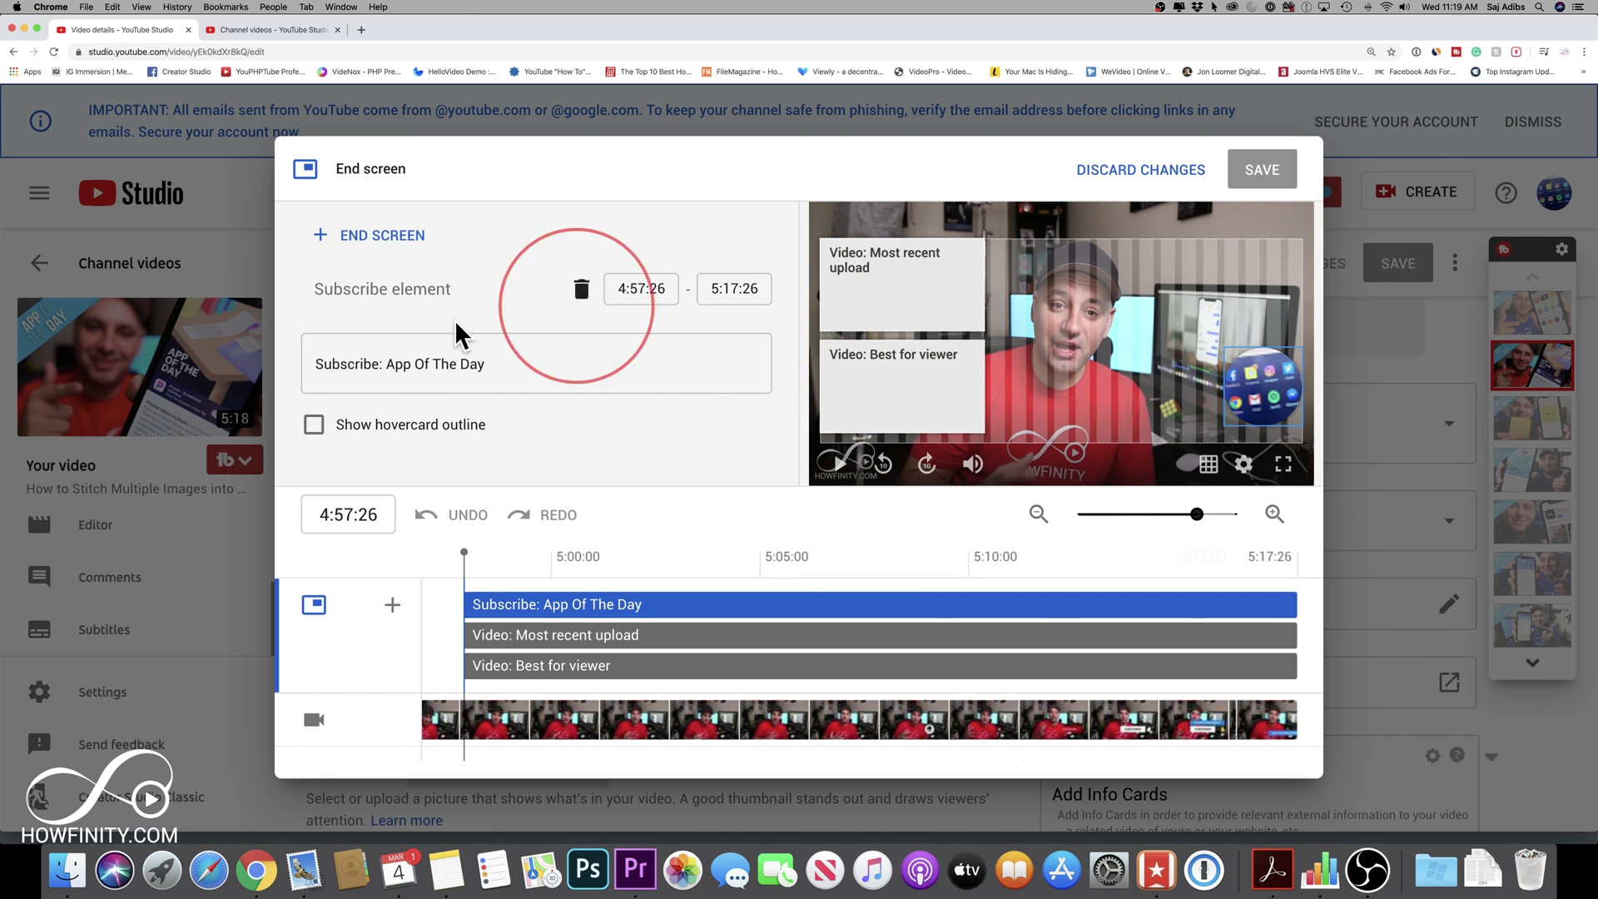
left_click(1100, 171)
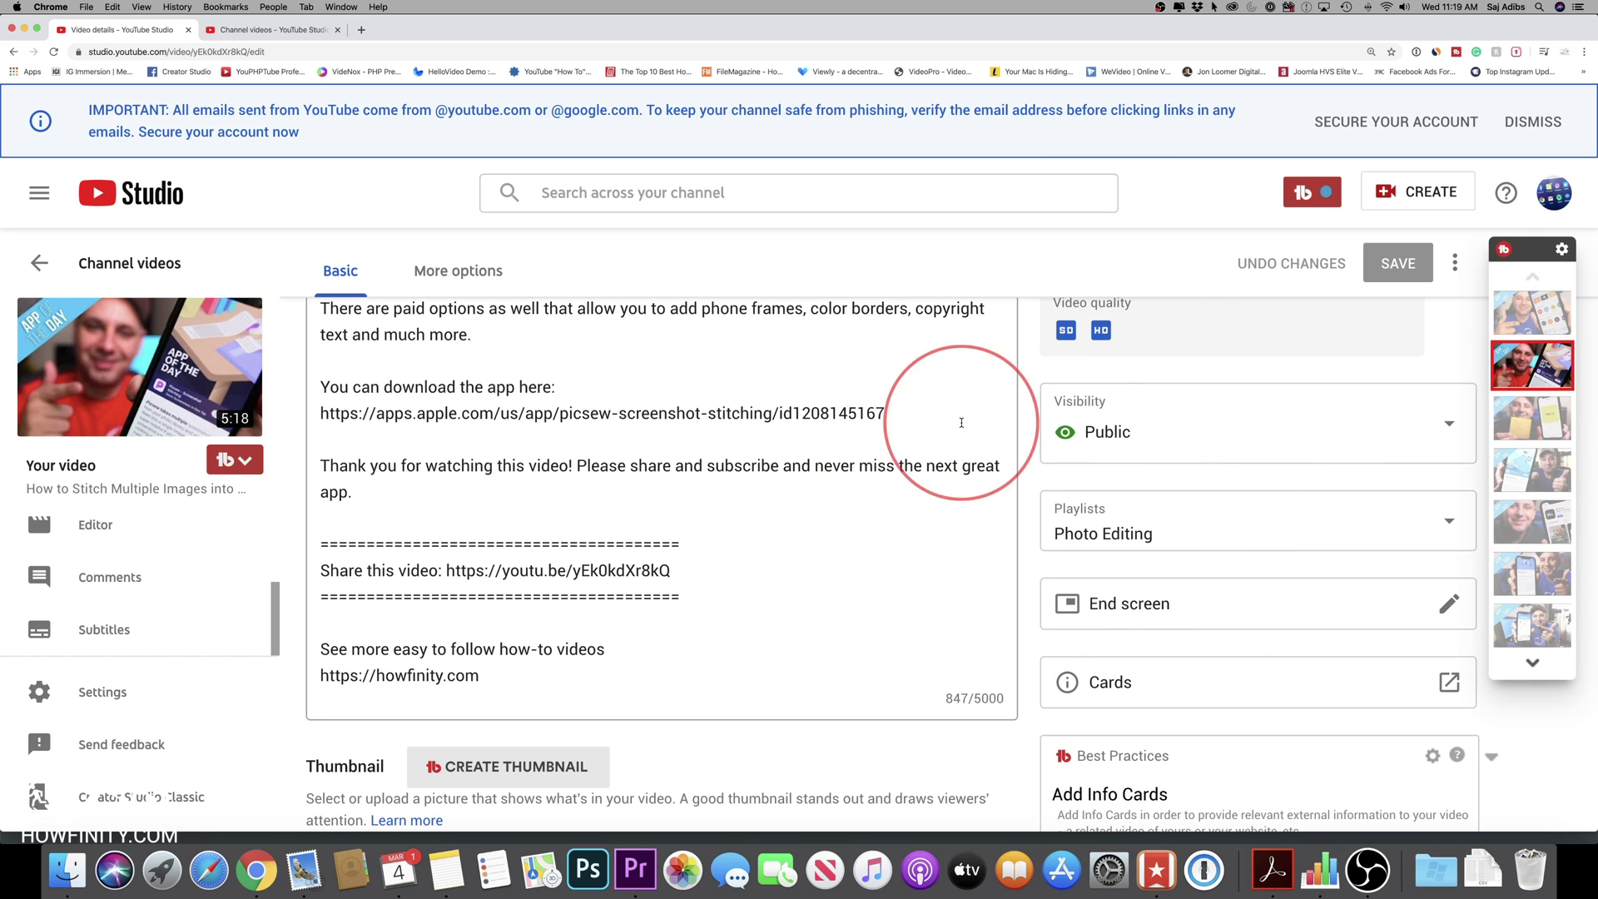